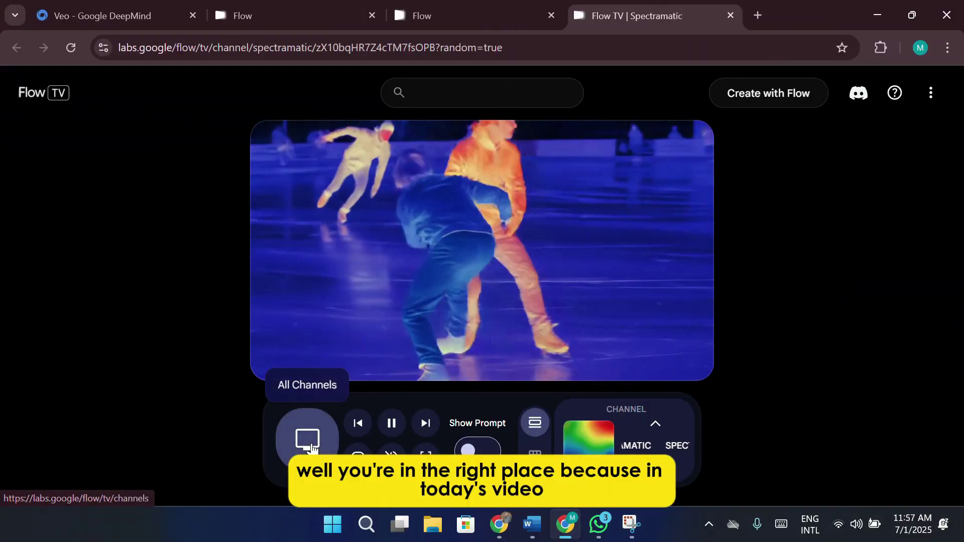
Browse all Flow TV channels, view The Degenerates channel and move on to the Mundo Queso channel
click(308, 438)
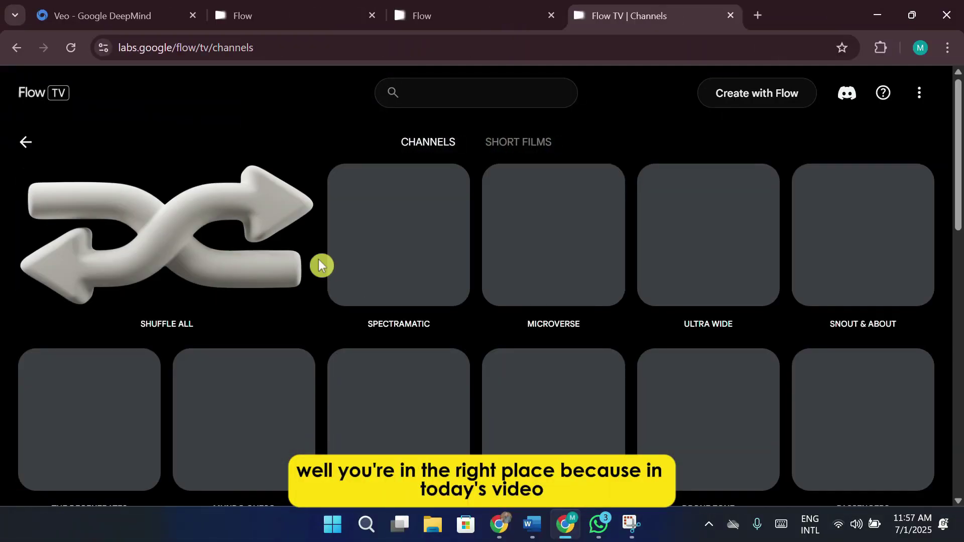
click(314, 262)
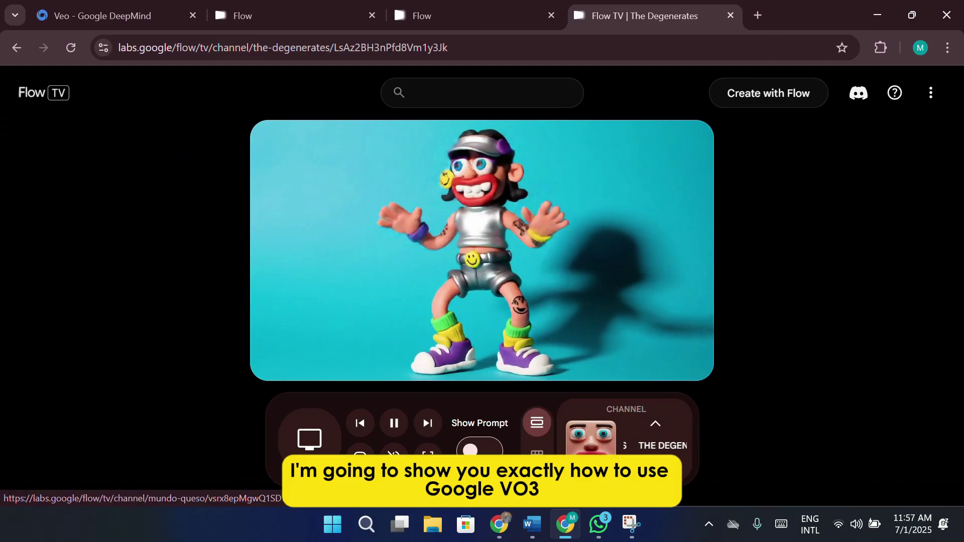
click(656, 468)
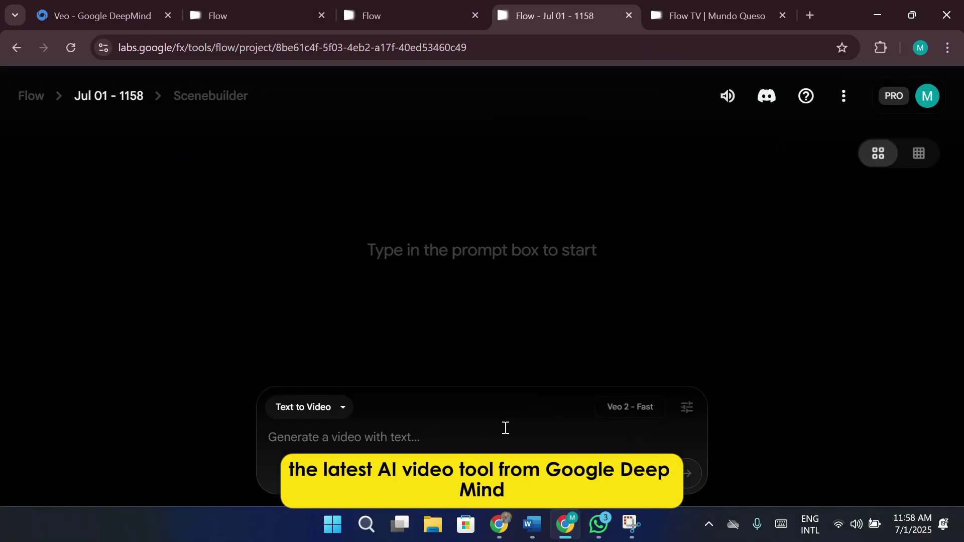
Set the generation mode to Text to Video and the model to Veo 3 - Fast (Text to Video)
click(328, 410)
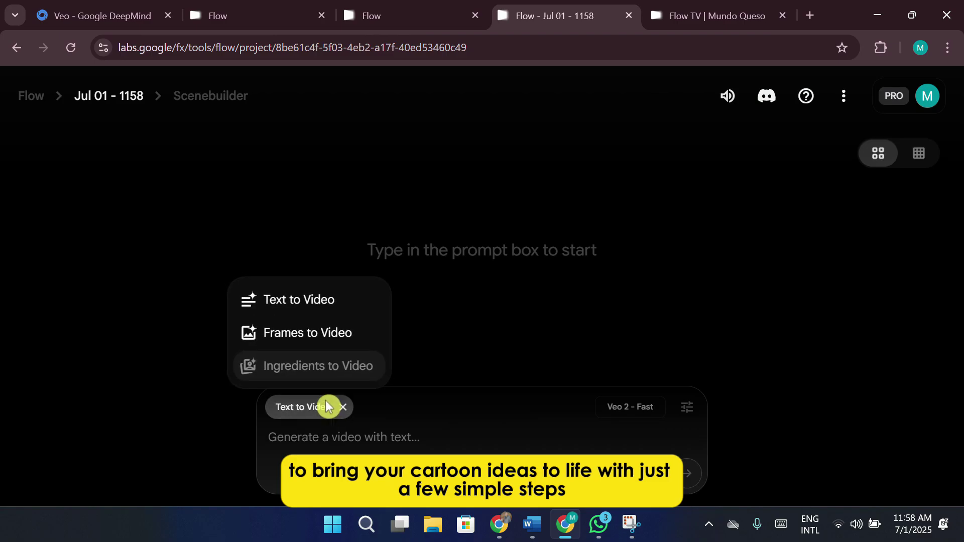
click(334, 301)
click(687, 407)
click(637, 329)
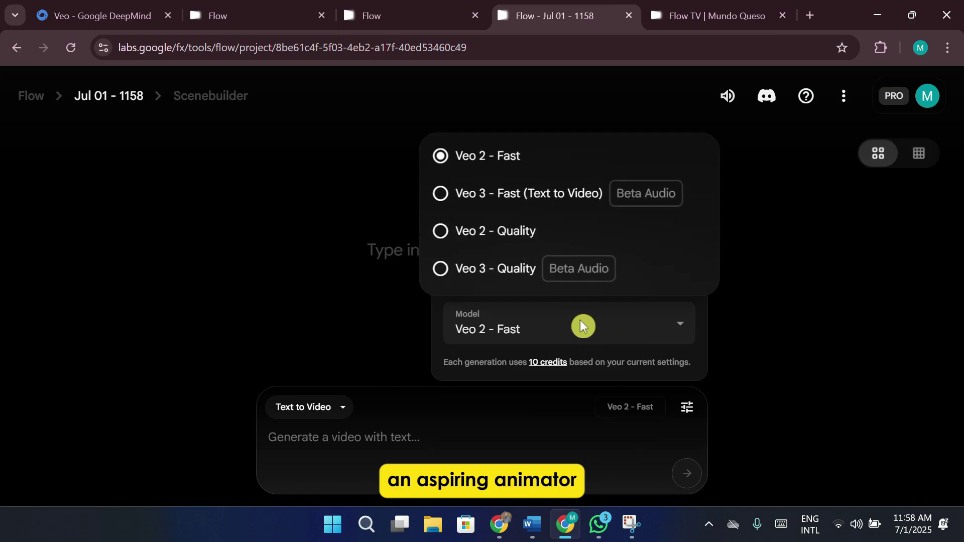
click(563, 205)
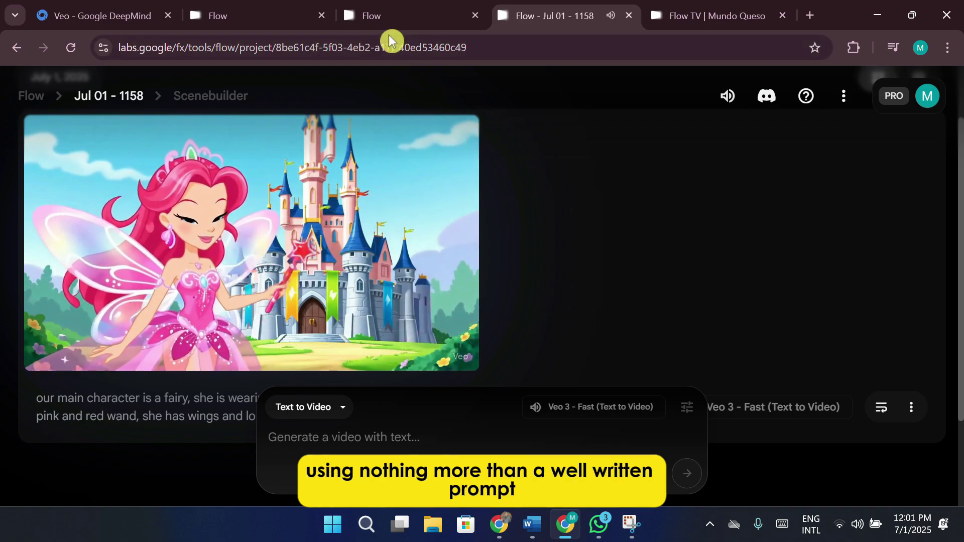
click(382, 226)
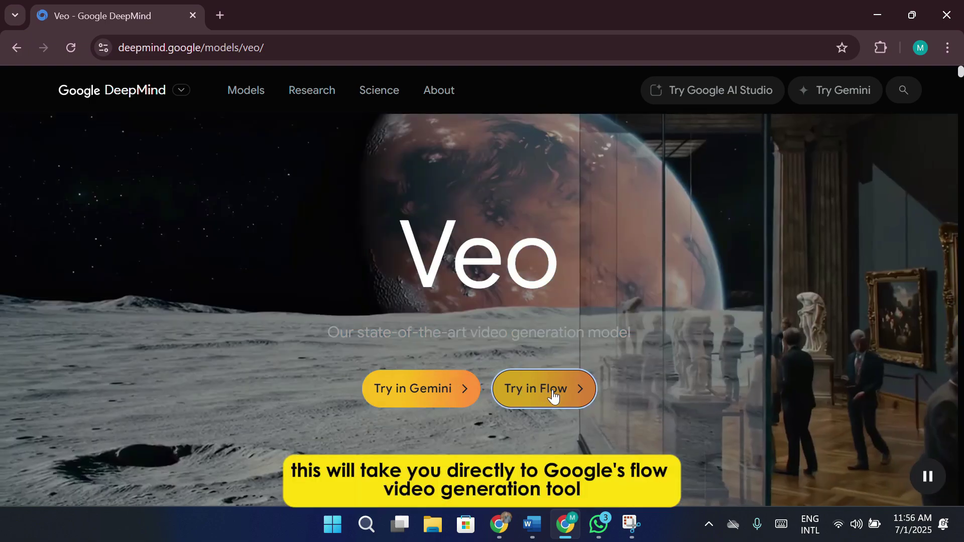
Launch Flow from the Veo page and enter its creation workspace
click(554, 392)
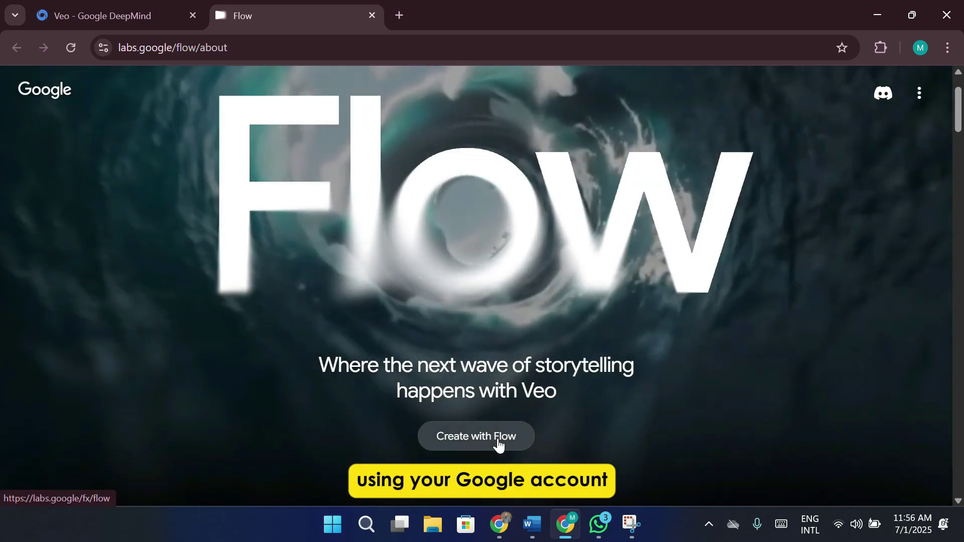
click(498, 440)
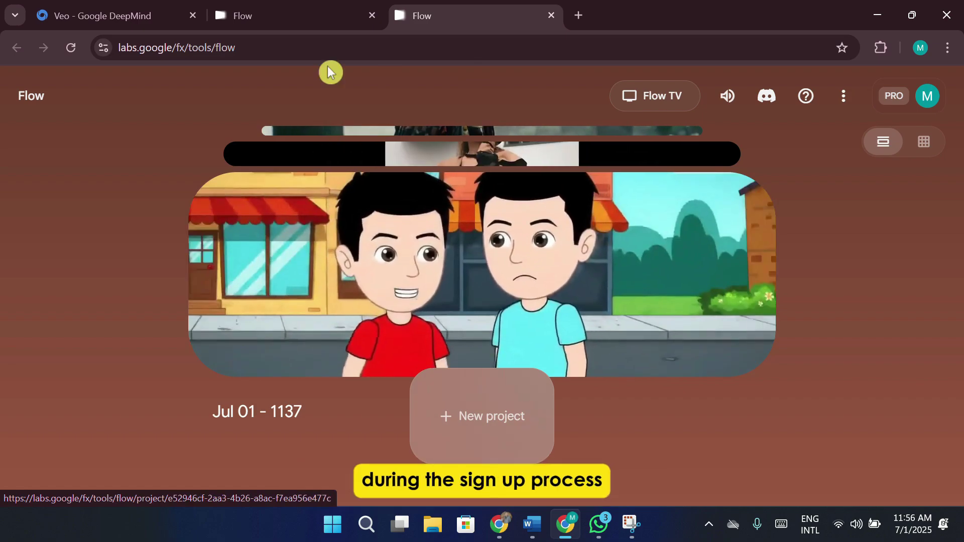
Launch Flow again from the Veo page and close the duplicate Flow tabs
click(318, 23)
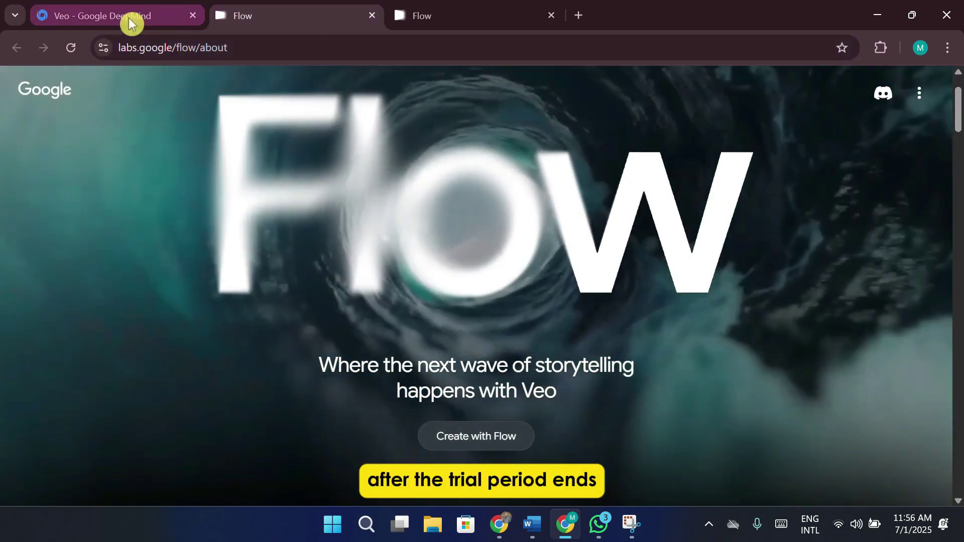
click(131, 23)
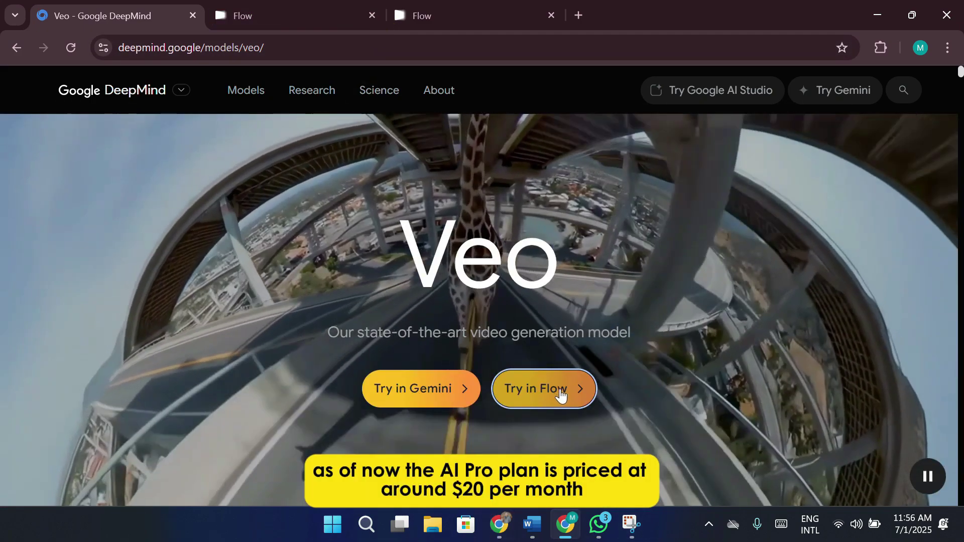
click(560, 391)
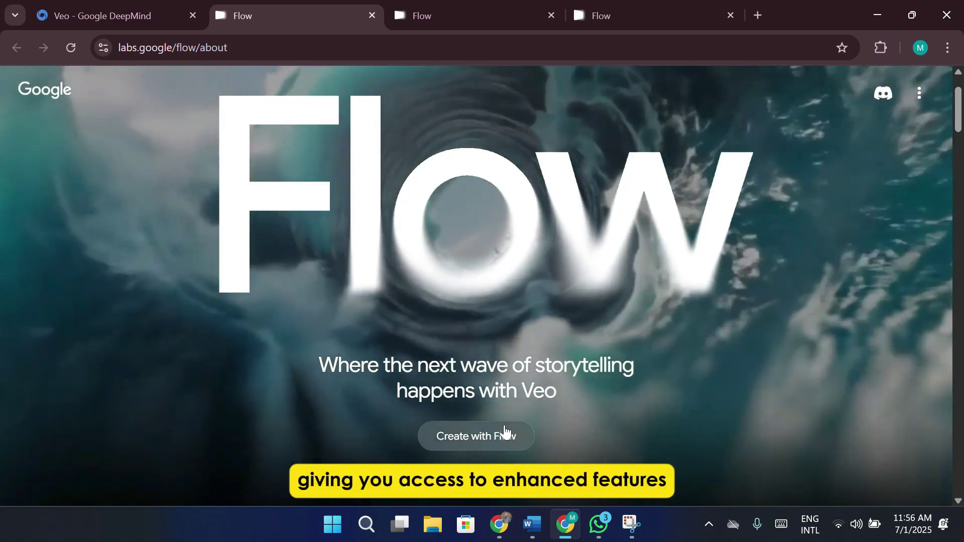
click(506, 431)
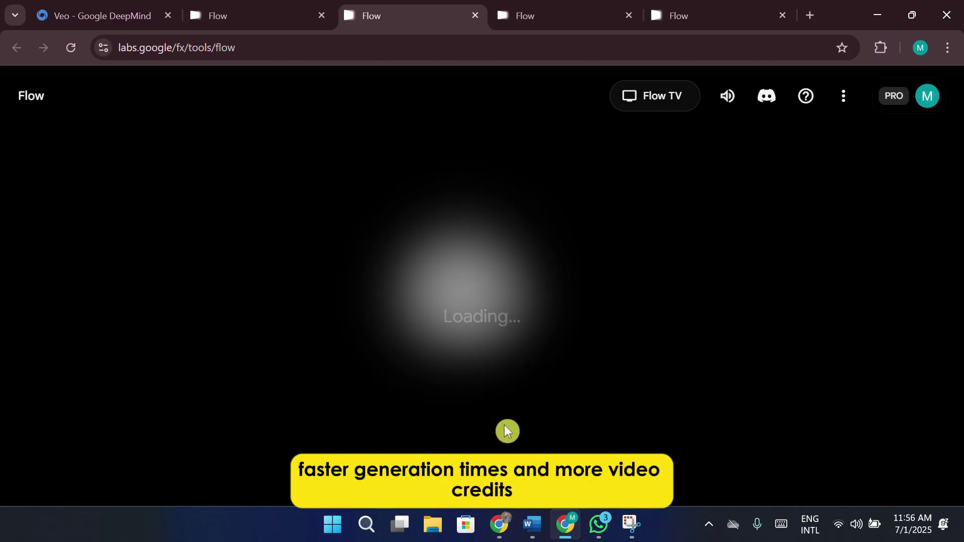
click(628, 15)
click(629, 15)
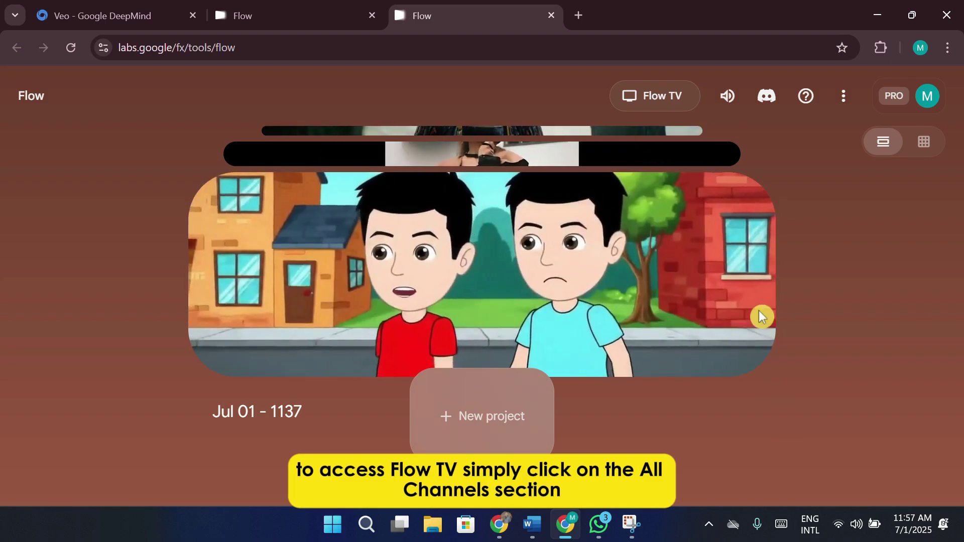
Explore the channels in Flow TV, viewing The Degenerates and the Mundo Queso channel for animation style ideas
click(647, 100)
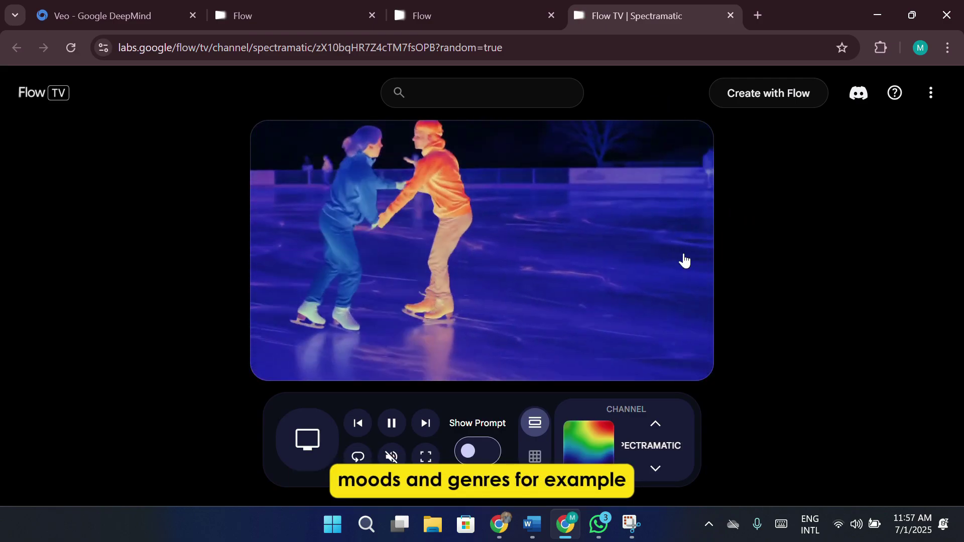
click(309, 446)
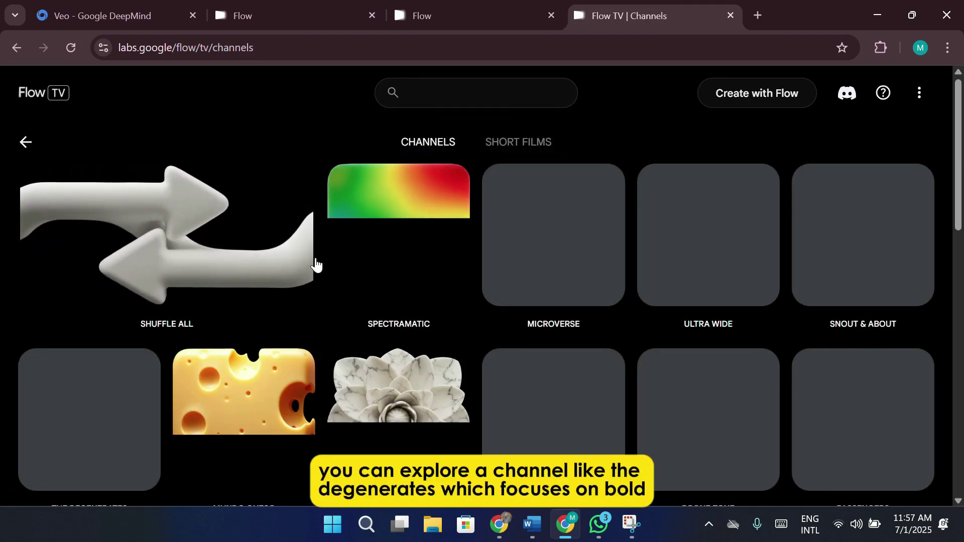
scroll(316, 265, down, 1)
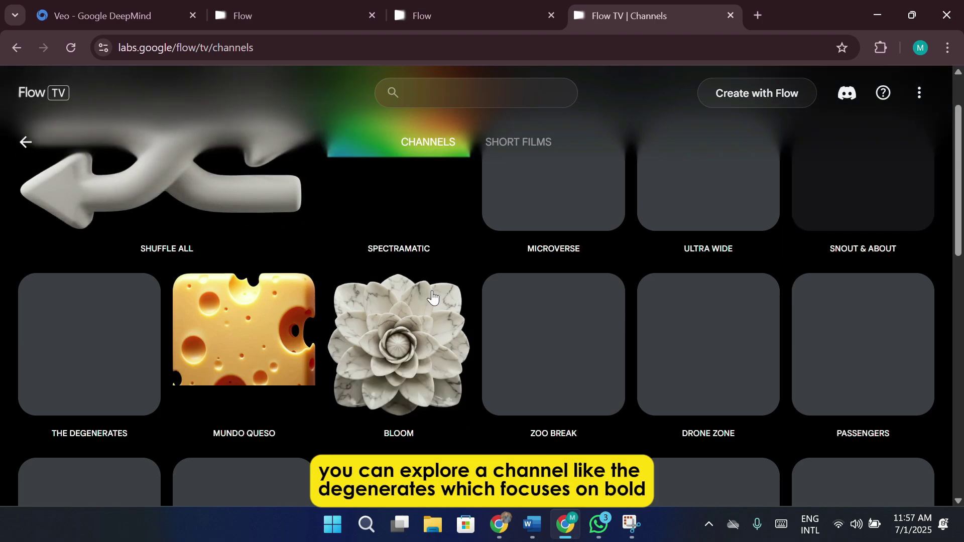
scroll(437, 296, down, 1)
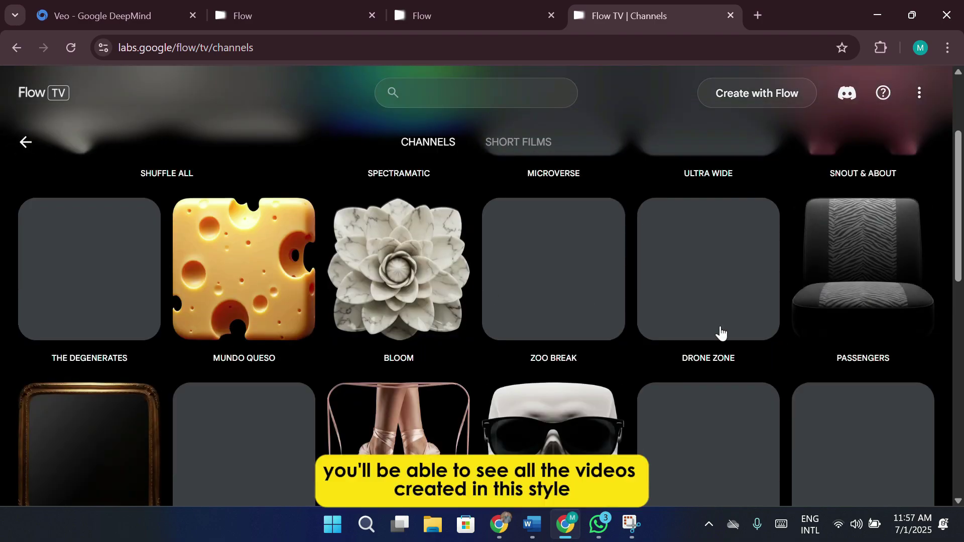
scroll(959, 284, down, 1)
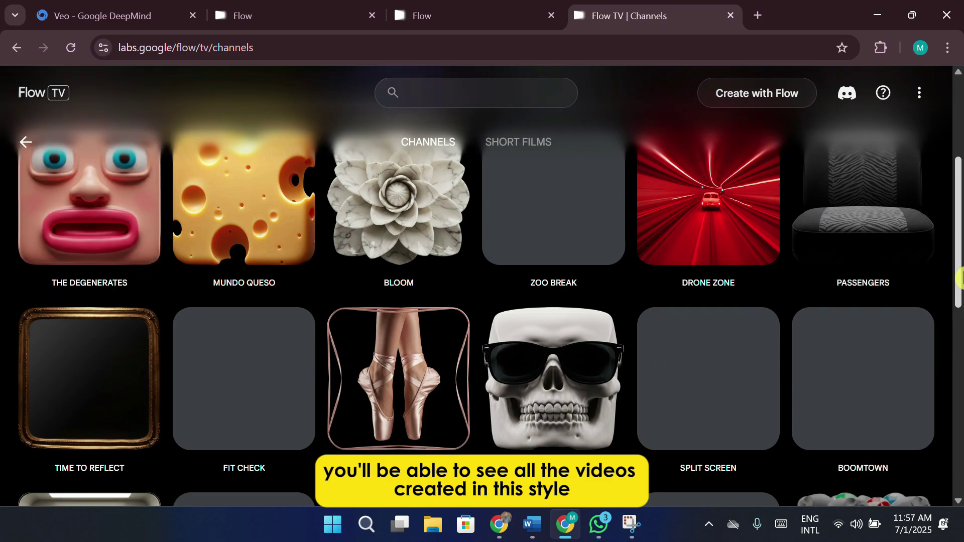
click(65, 191)
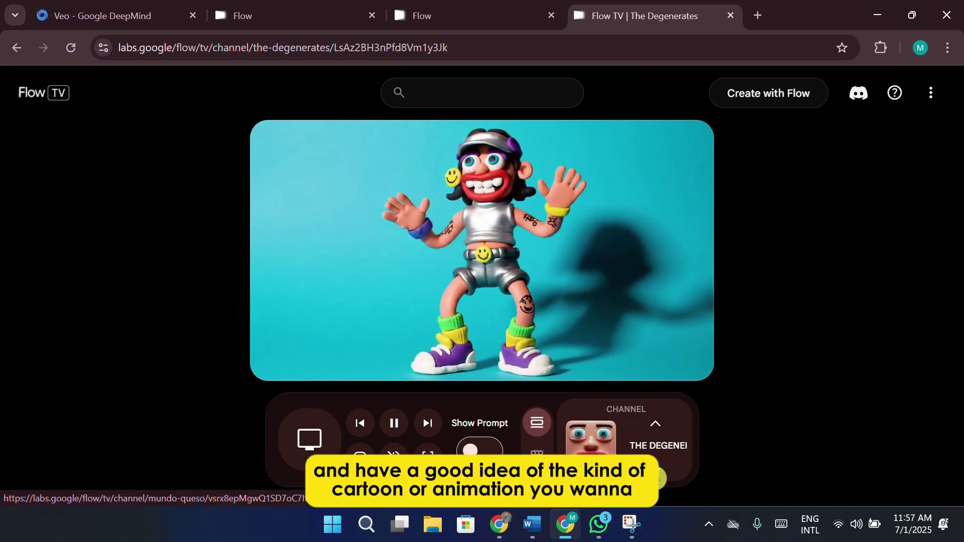
click(656, 469)
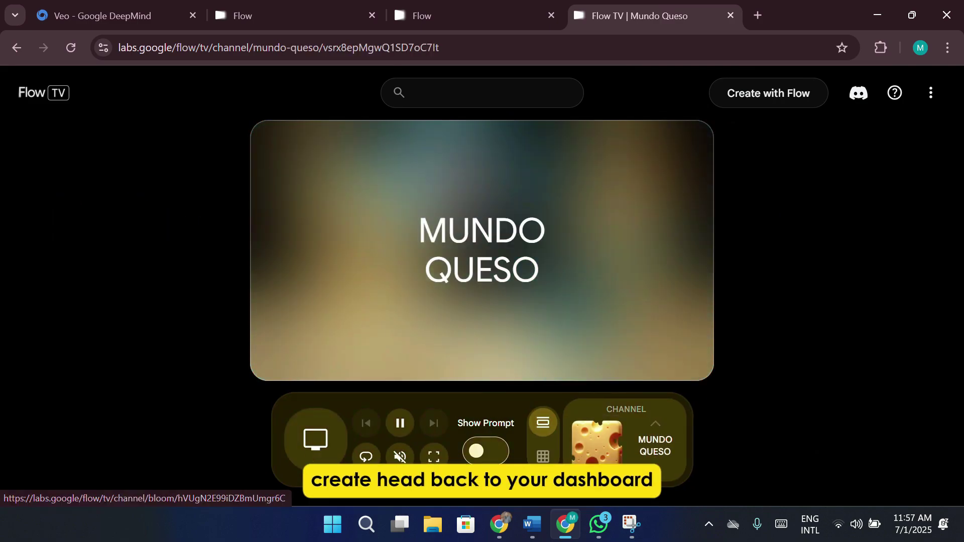
Return to the Flow dashboard and create a new project
click(490, 25)
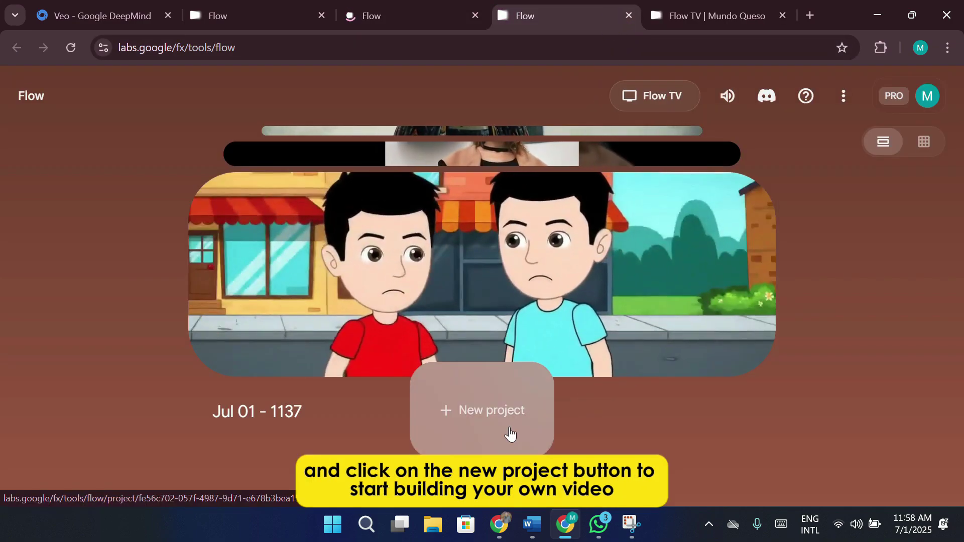
click(511, 433)
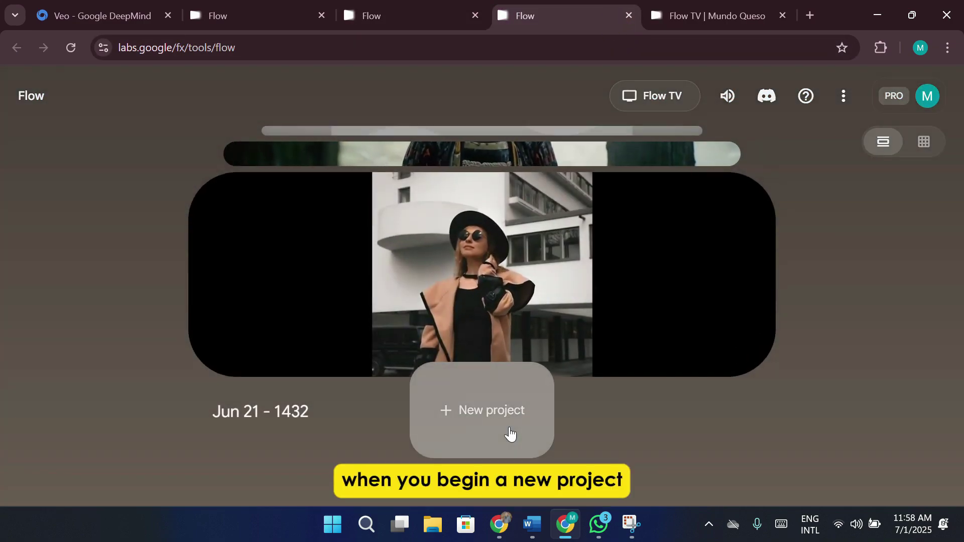
click(510, 434)
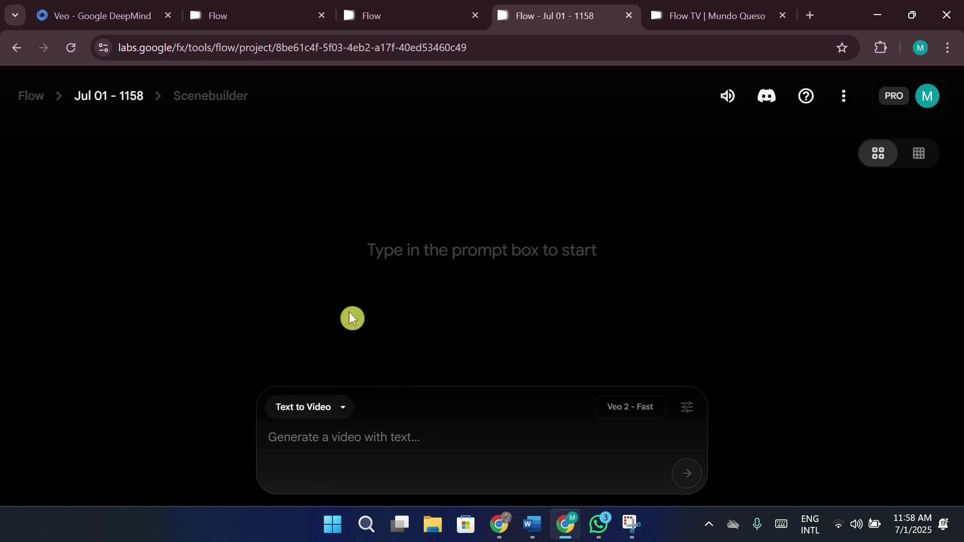
Set the project's video generation model to Veo 3 - Fast (Text to Video)
click(695, 419)
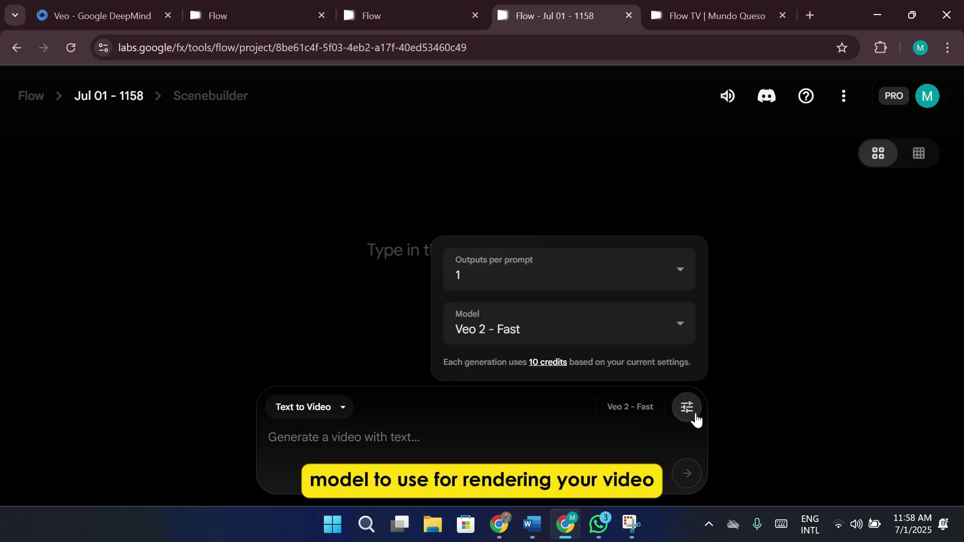
click(637, 329)
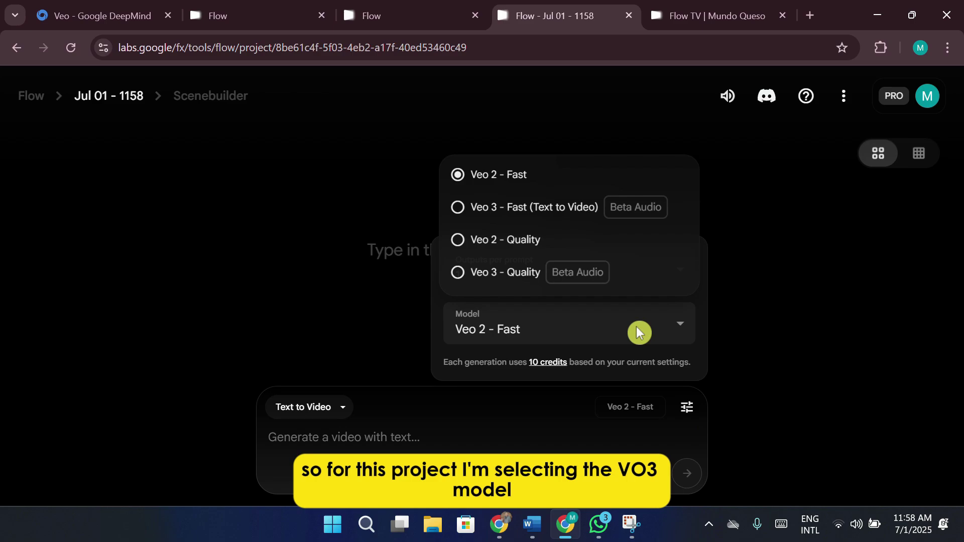
click(565, 200)
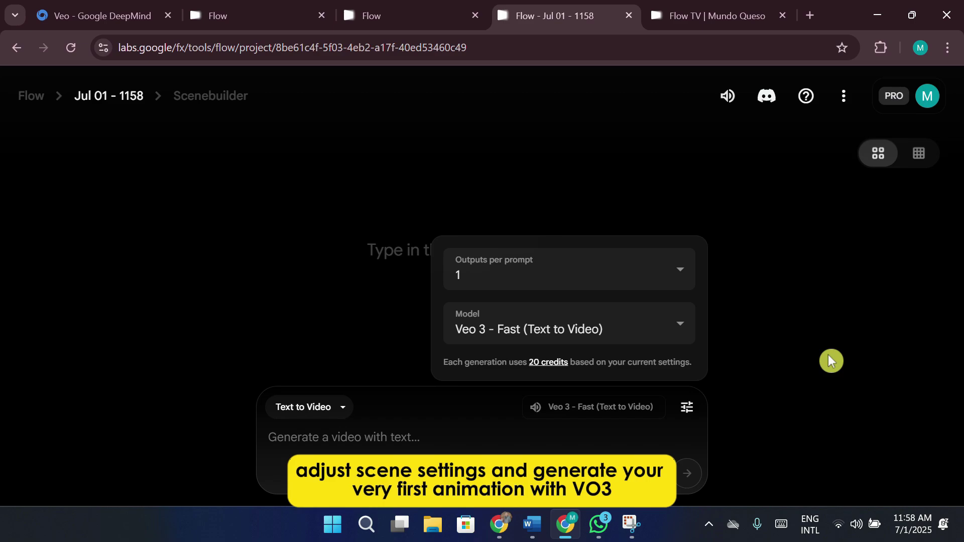
click(627, 333)
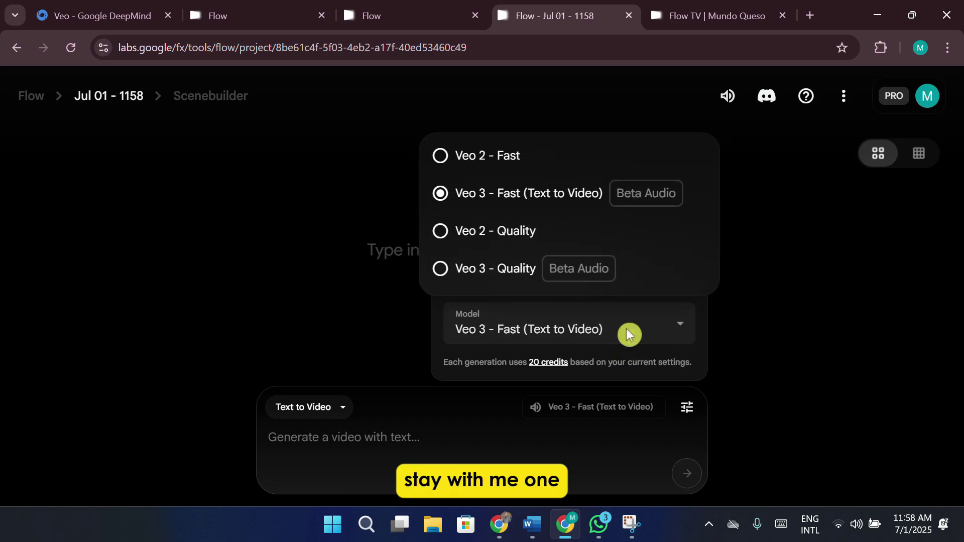
click(627, 331)
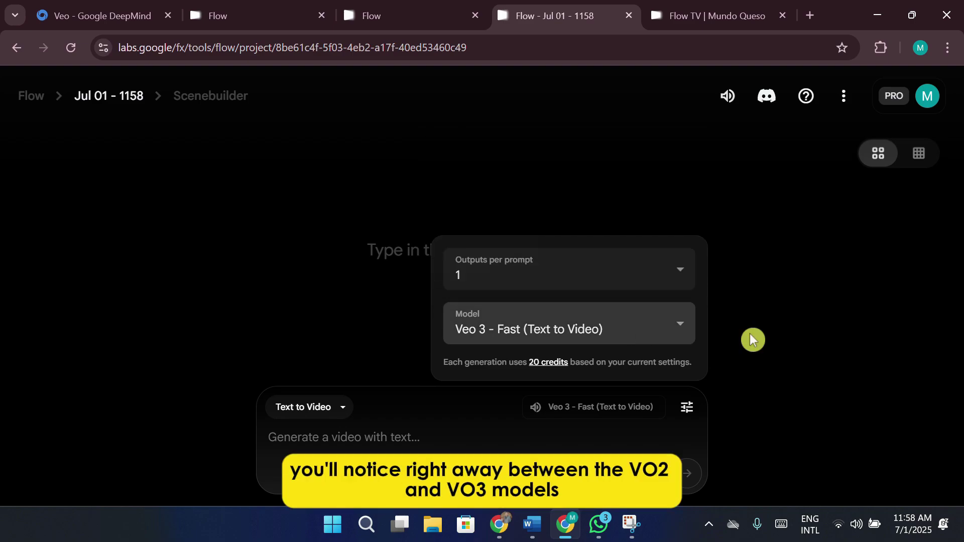
click(885, 332)
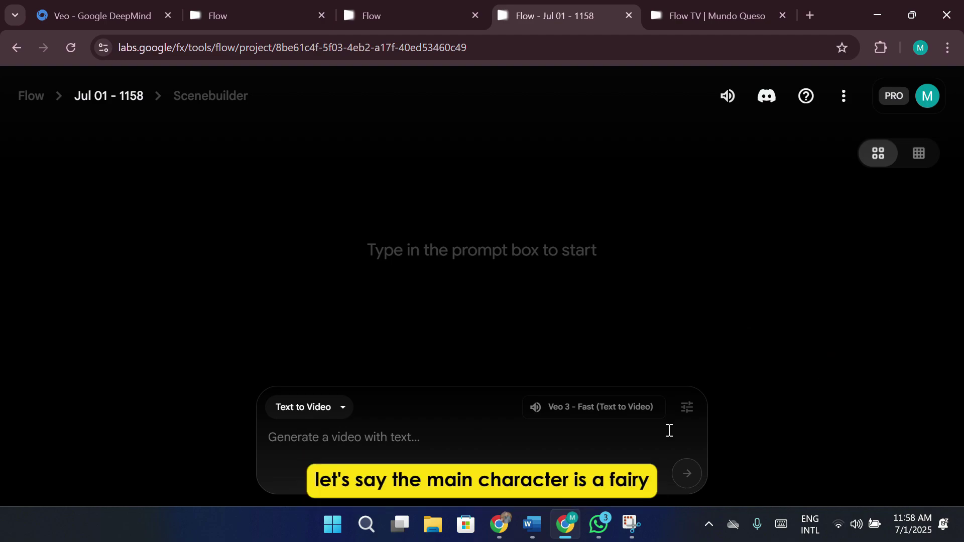
Start the video prompt with "our main character is a fairy, she is wearing pink fantasy looking dress with a pink and red wand"
click(523, 441)
text(our main chara)
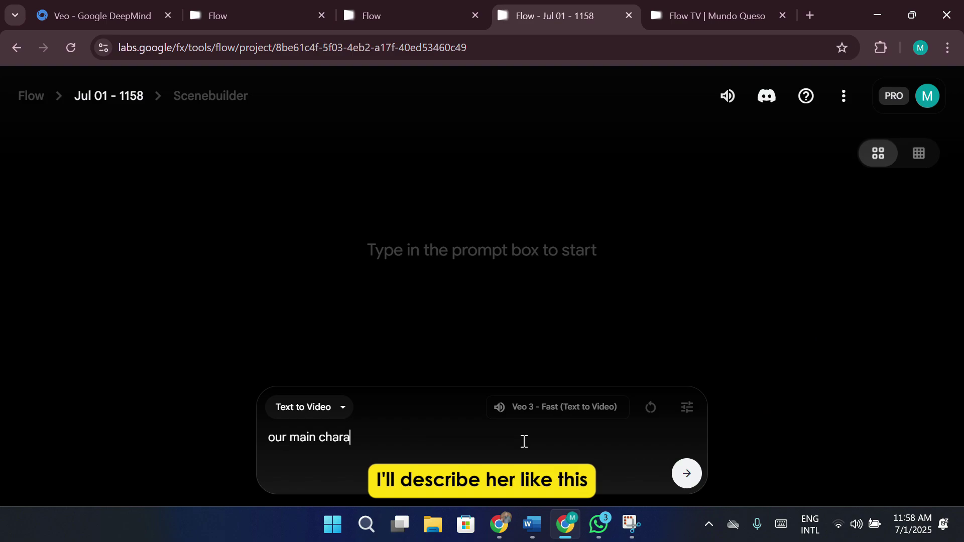
text(cter is a fairy, she is )
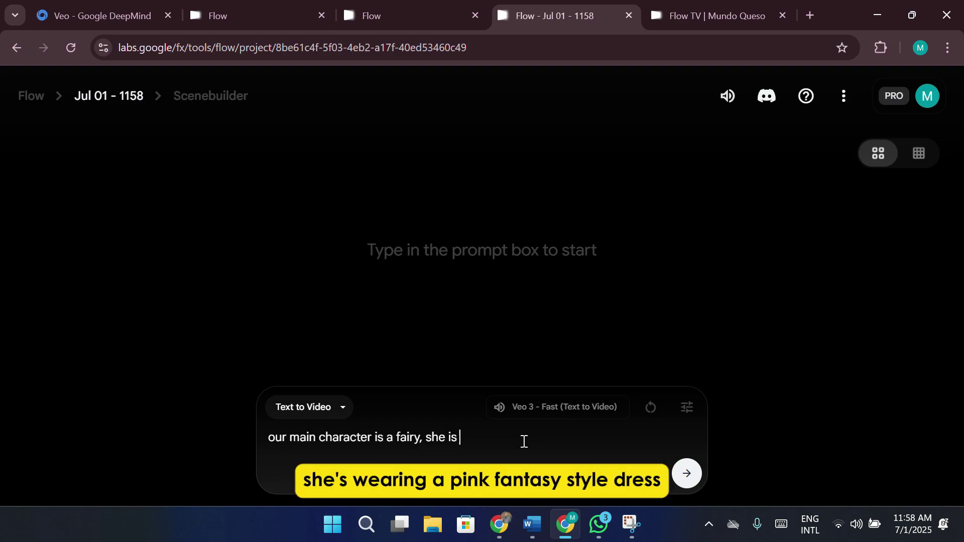
text(wearing pink fantasy loo)
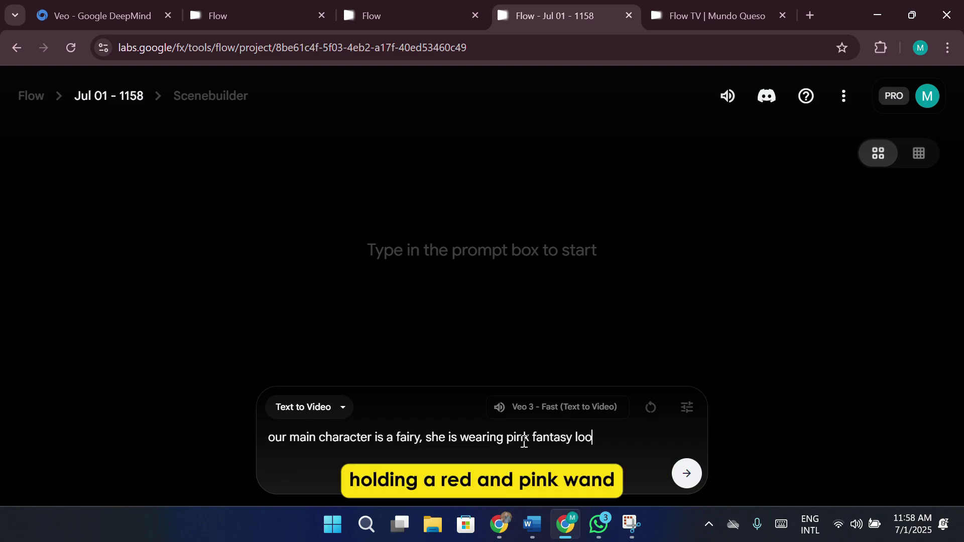
text(king dress with a pink and red wand)
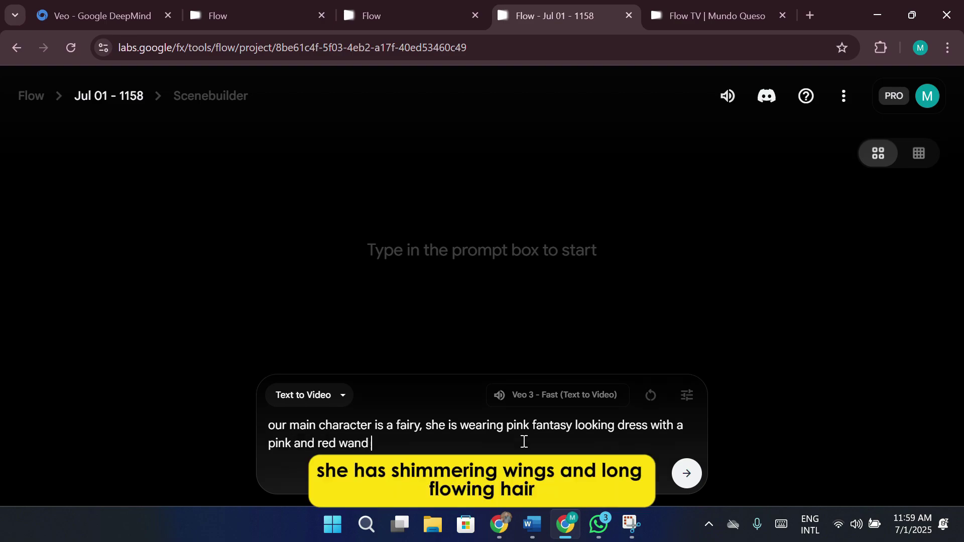
Continue the prompt with ", she has wings and long hairs. she is walking infront of castle."
key(BackSpace)
text(, she)
text( has wings an)
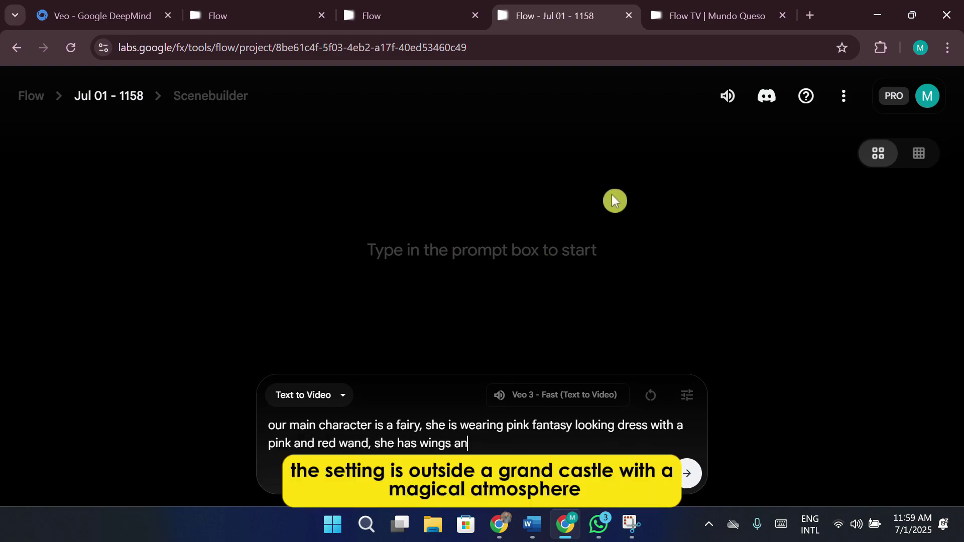
text(d long hari a she)
key(BackSpace)
key(BackSpace)
key(BackSpace)
key(BackSpace)
key(BackSpace)
key(BackSpace)
key(BackSpace)
key(BackSpace)
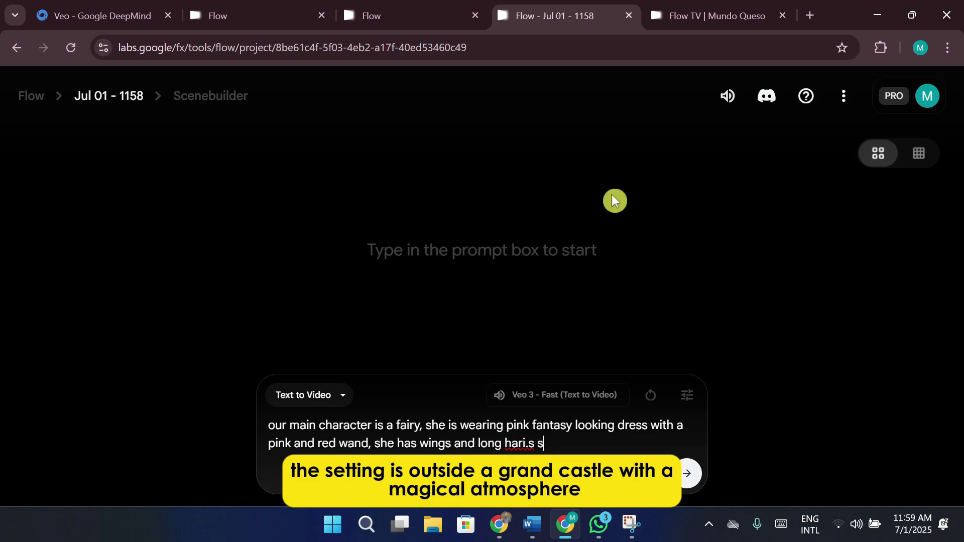
text(irs. she is walking i)
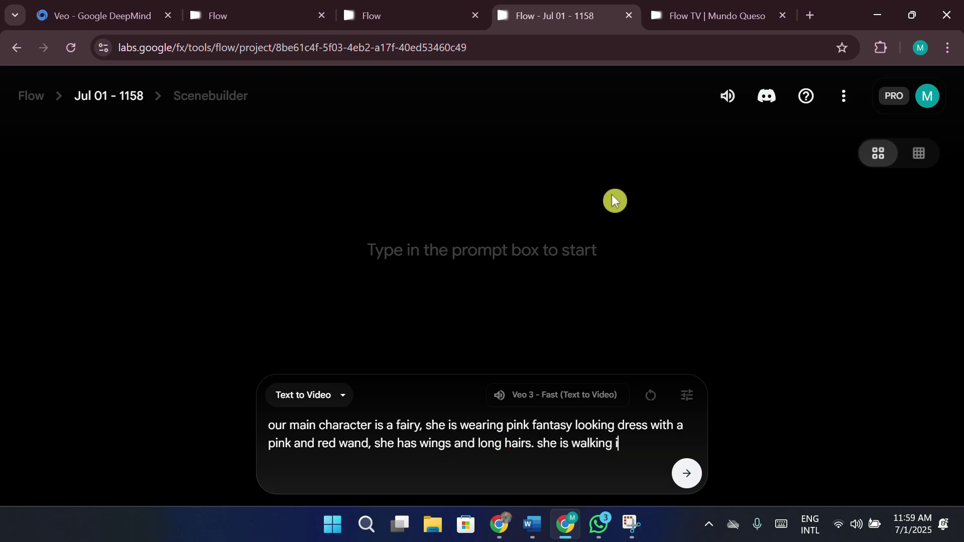
text(nfront of castl)
key(BackSpace)
key(BackSpace)
key(BackSpace)
key(BackSpace)
key(BackSpace)
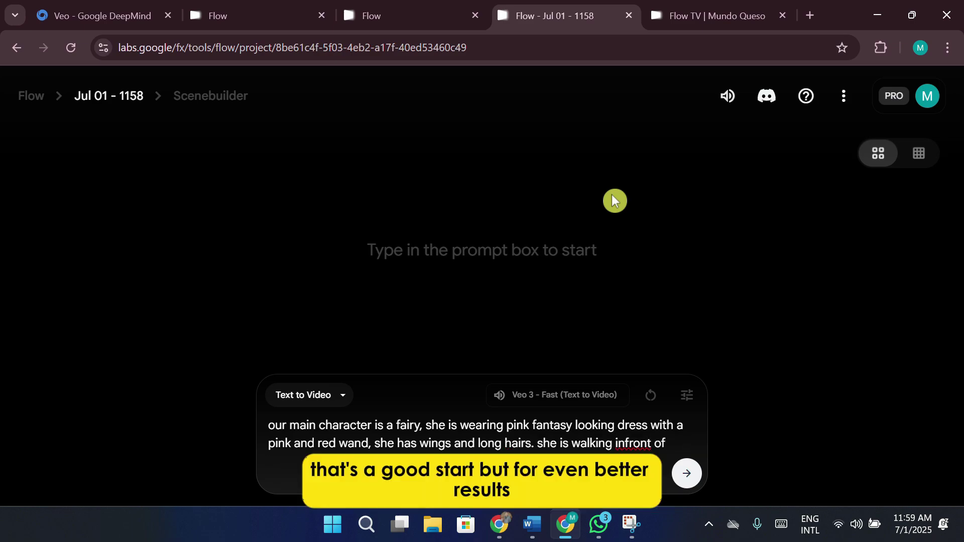
text(castle)
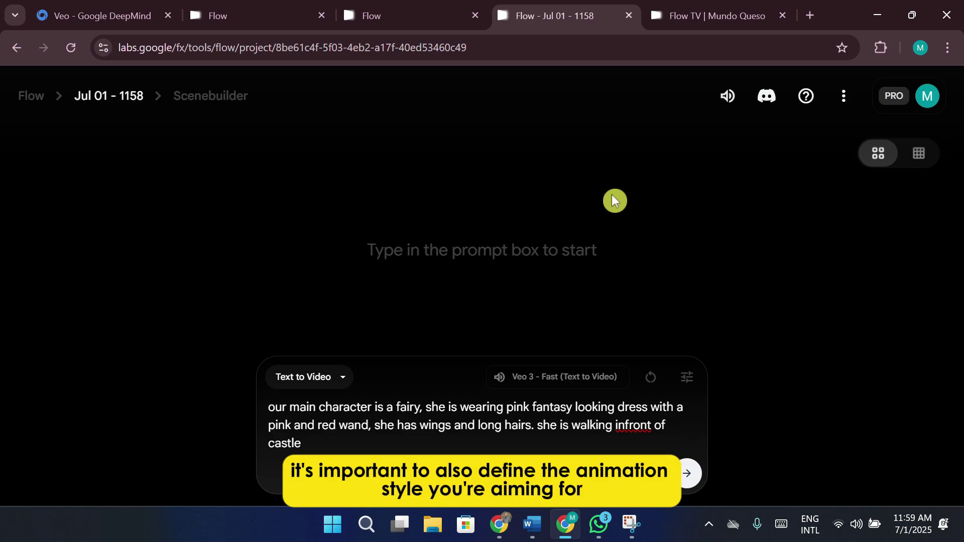
text(.)
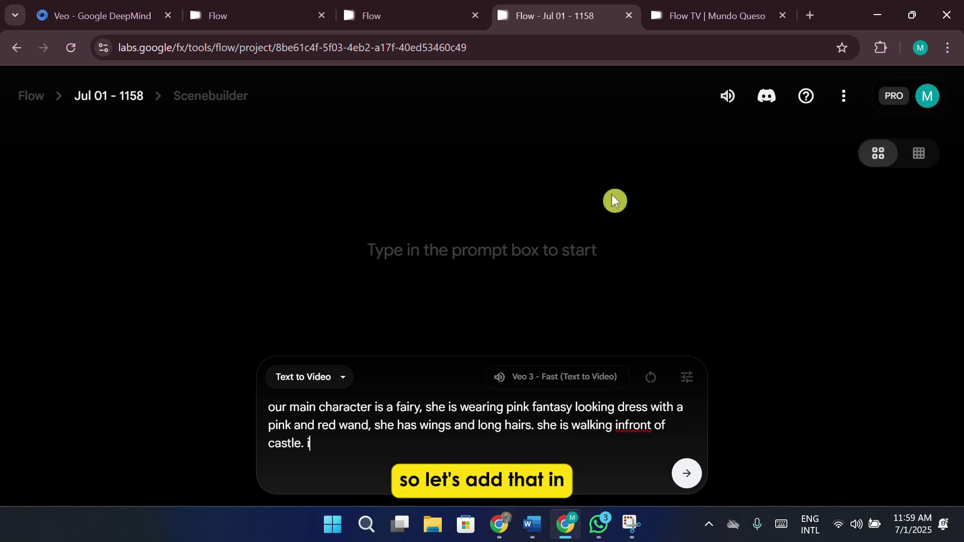
Finish the prompt with the style "in a cartoon winx animation style." and generate the video
text(in a carto)
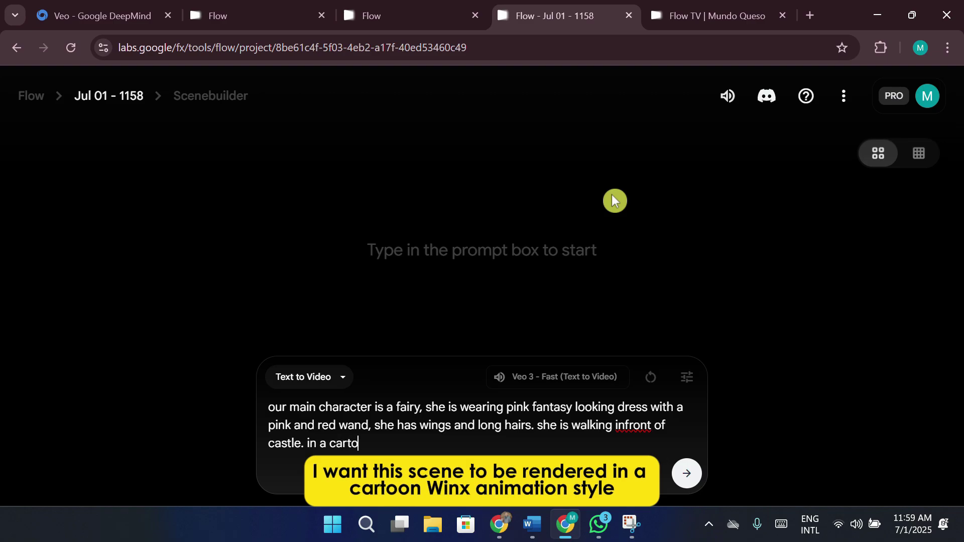
text(on wings a)
key(BackSpace)
key(BackSpace)
key(BackSpace)
key(BackSpace)
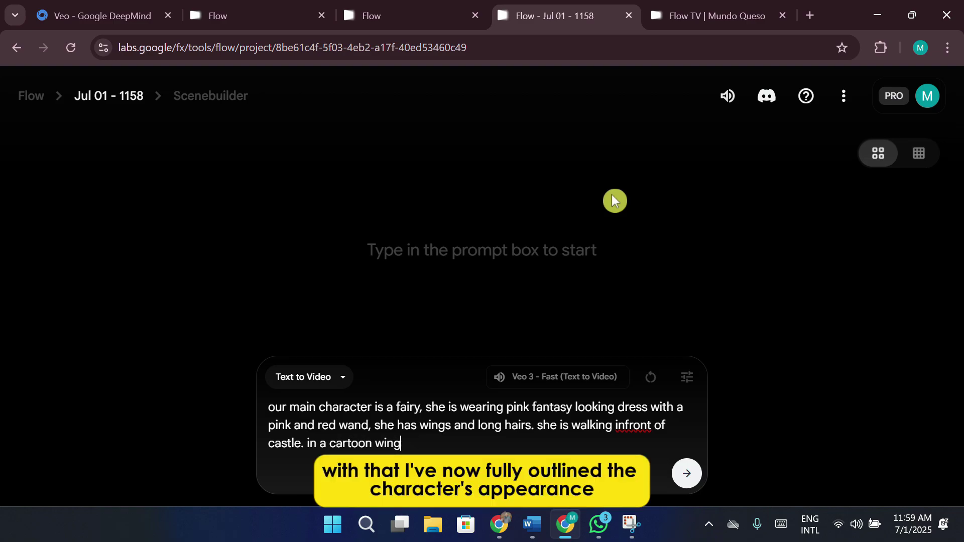
text(x animation)
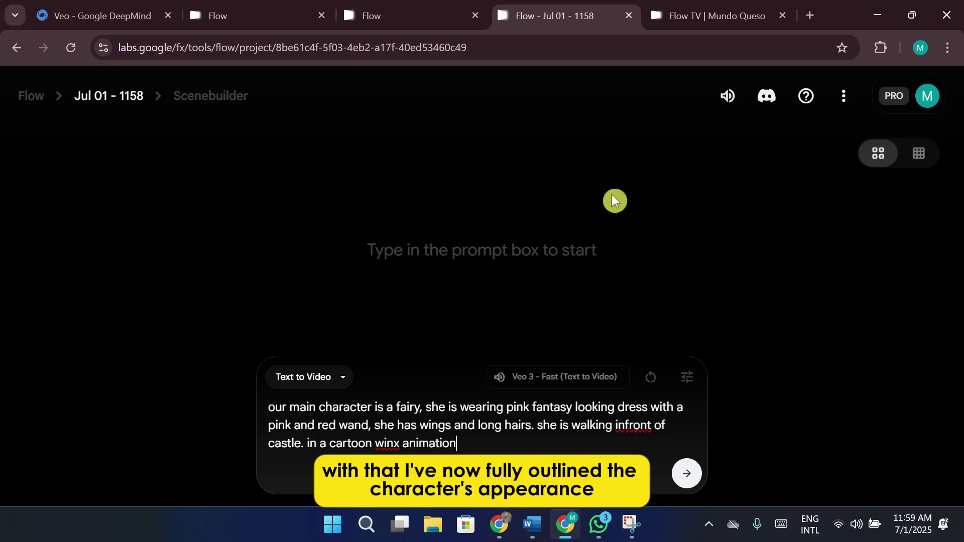
text( style.)
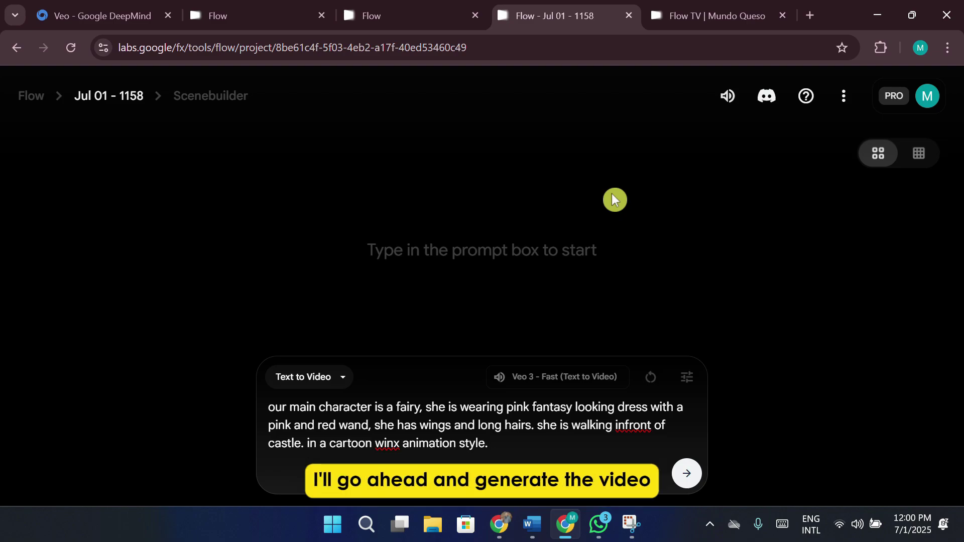
click(691, 480)
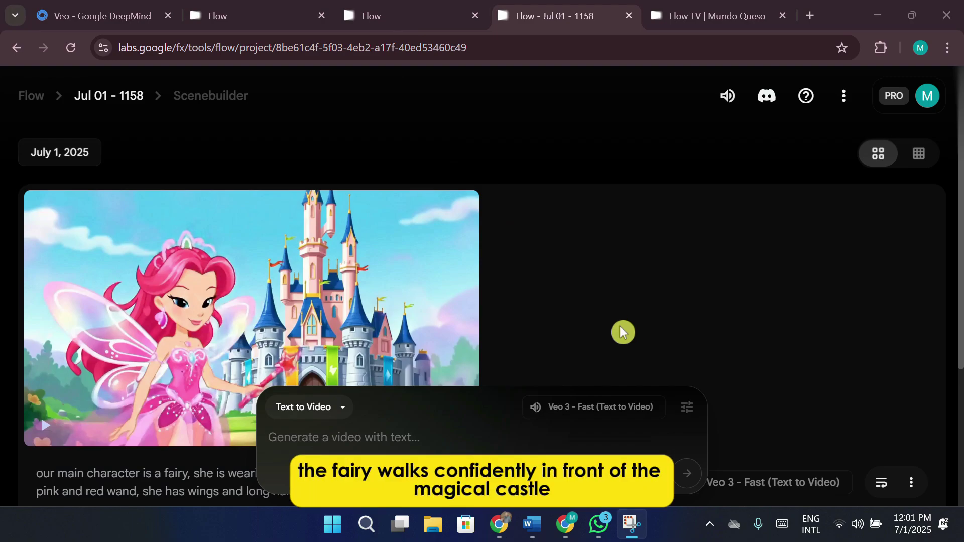
Play back the generated fairy video to review it, and pause it
scroll(619, 327, down, 2)
click(242, 250)
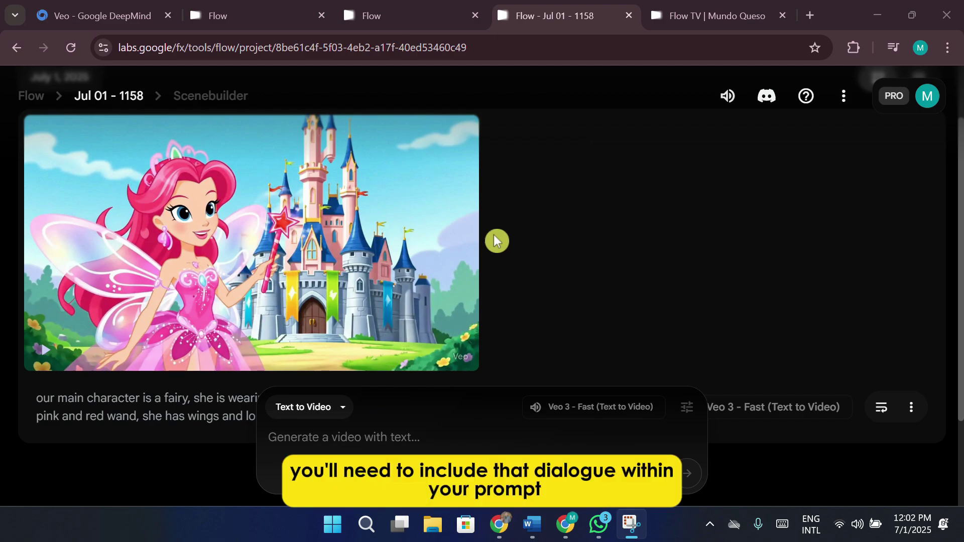
click(438, 232)
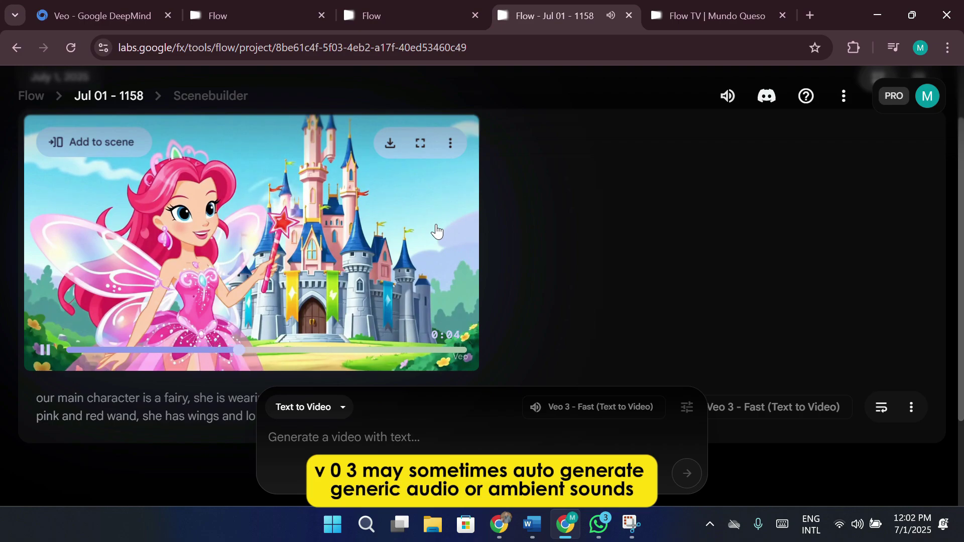
click(437, 231)
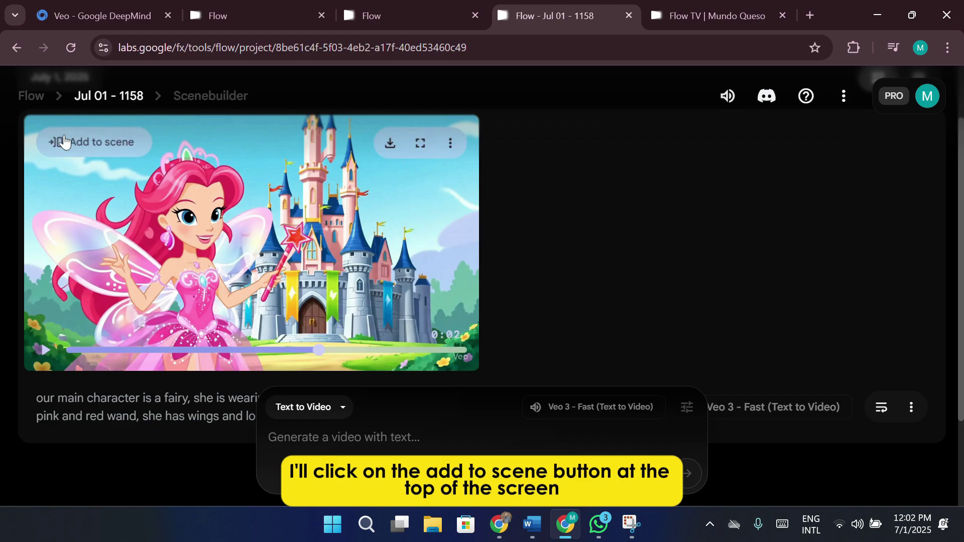
Add the fairy clip to the scene and start an Extend shot after it in Scenebuilder
click(70, 144)
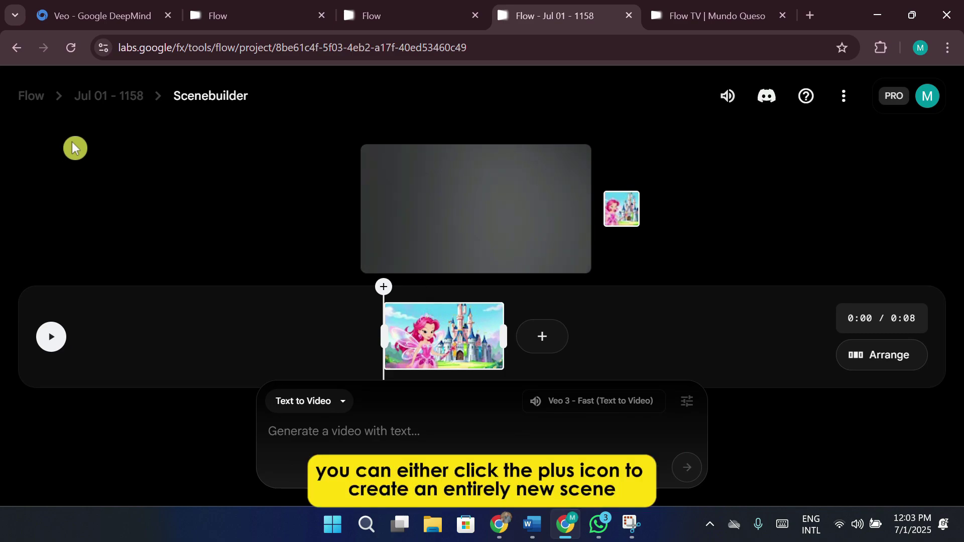
click(540, 343)
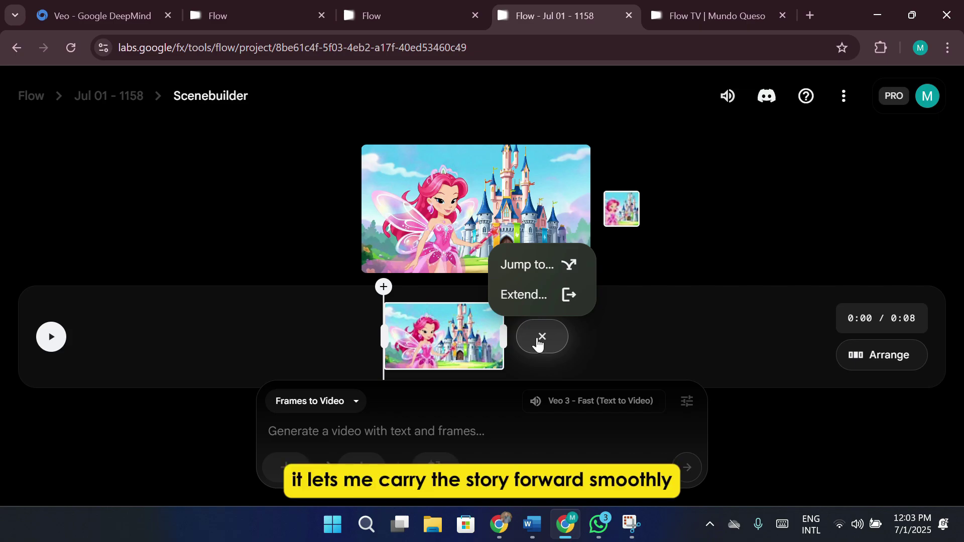
click(555, 299)
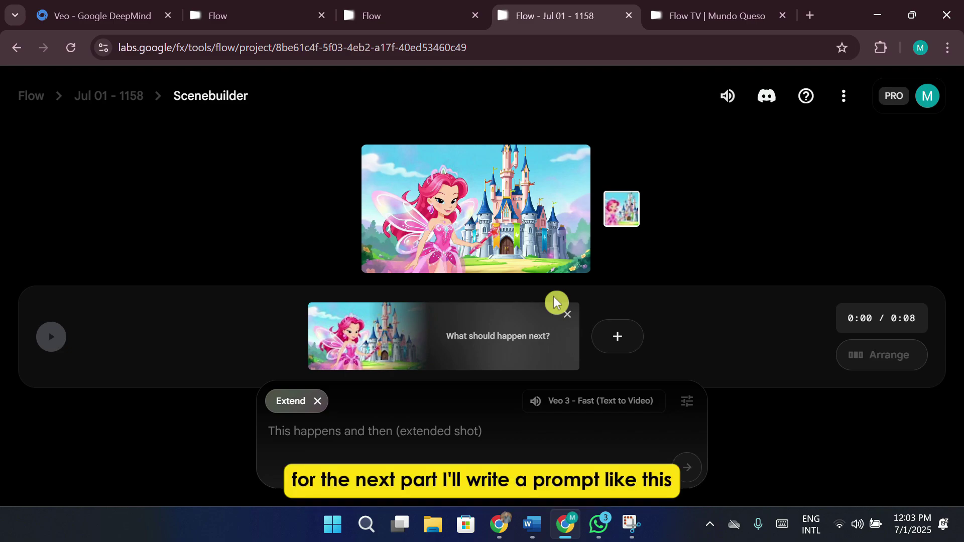
Enter the extension prompt "this scene: the fair walks into her room, other fairies are there they start walking about their next potion making class"
text(this scenee)
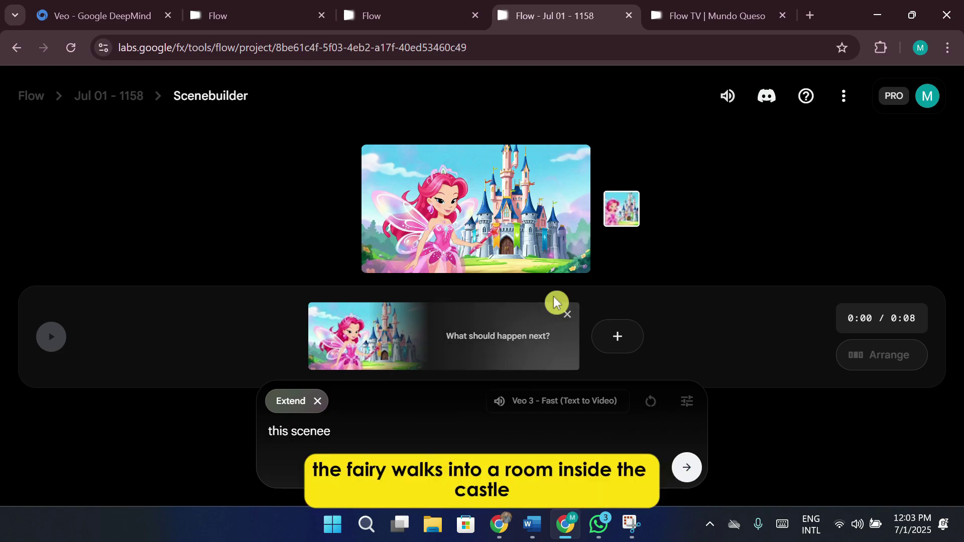
key(BackSpace)
text(: the )
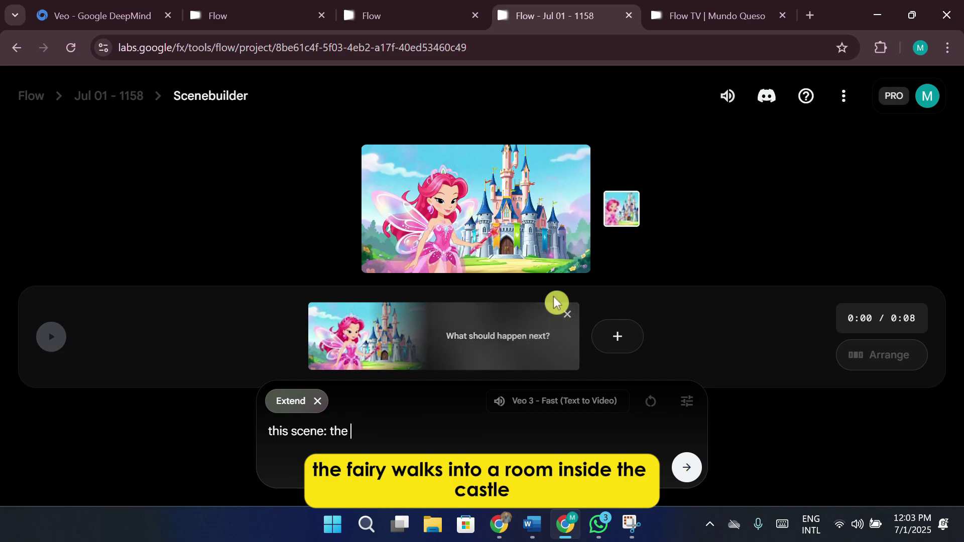
text(fair walks into her room, others)
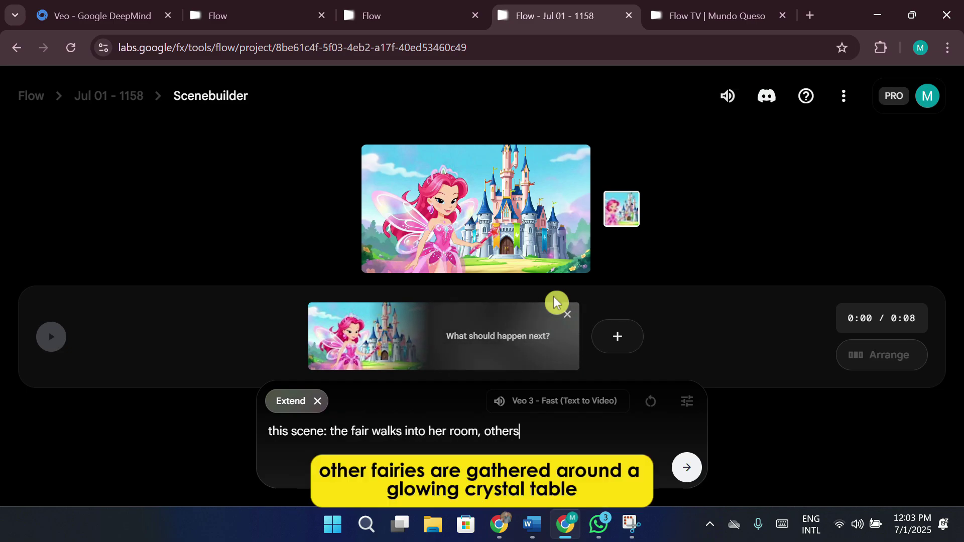
key(BackSpace)
text(fair)
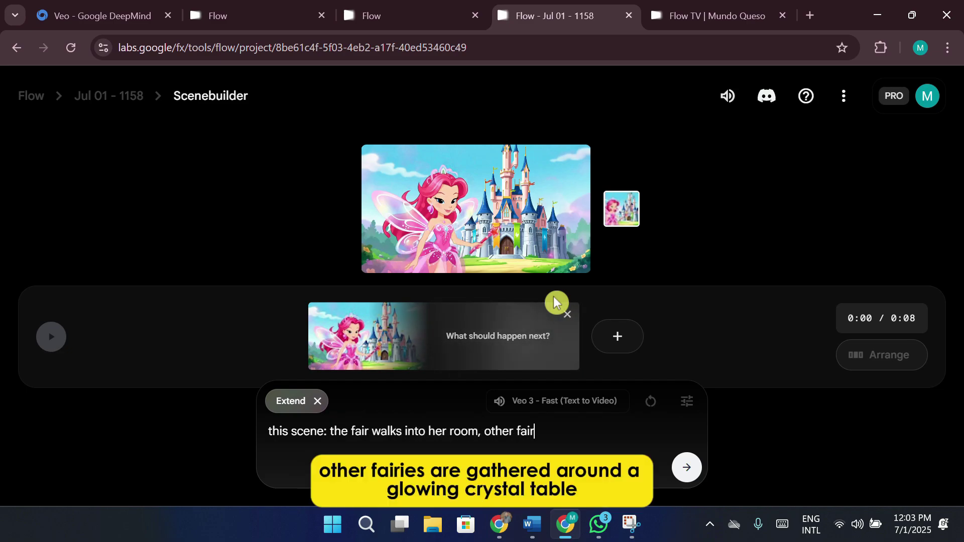
text(ies are there they start walking about ehir)
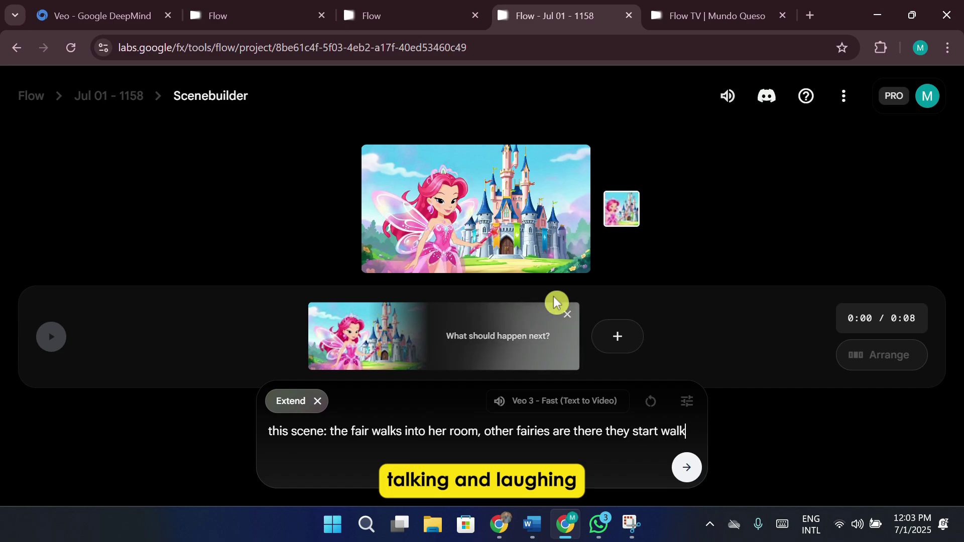
key(BackSpace)
key(BackSpace)
key(BackSpace)
key(BackSpace)
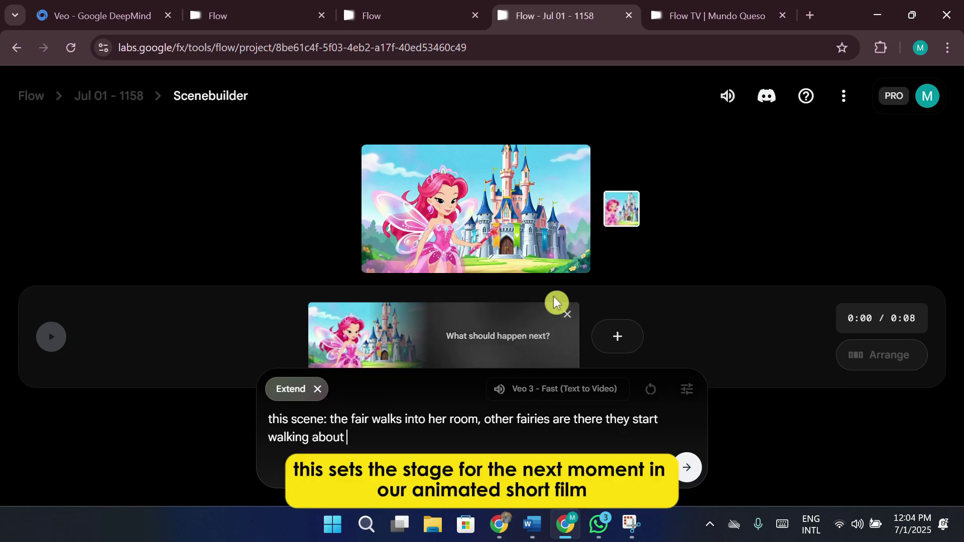
text(their next potion making class)
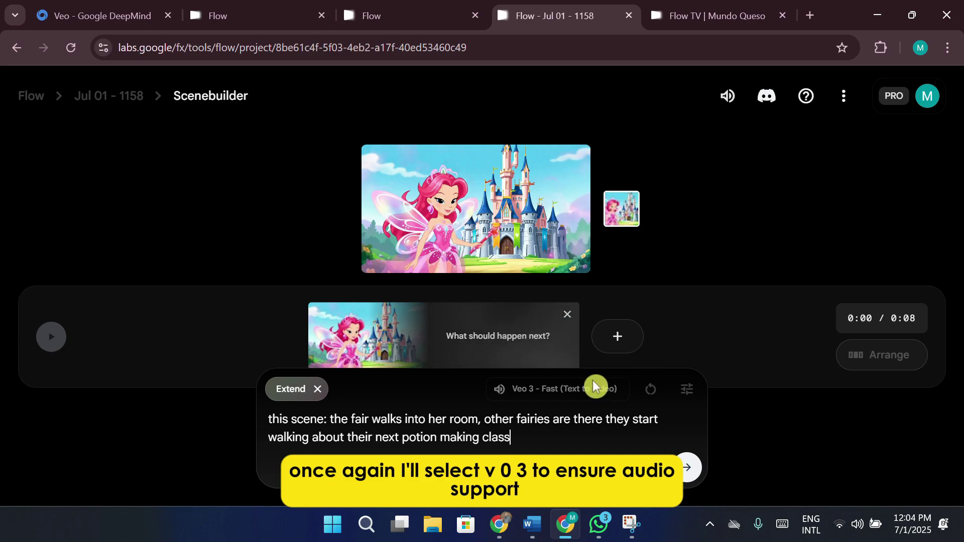
Select Veo 3 - Fast (Text to Video) as the model for the extended shot
click(687, 390)
click(636, 316)
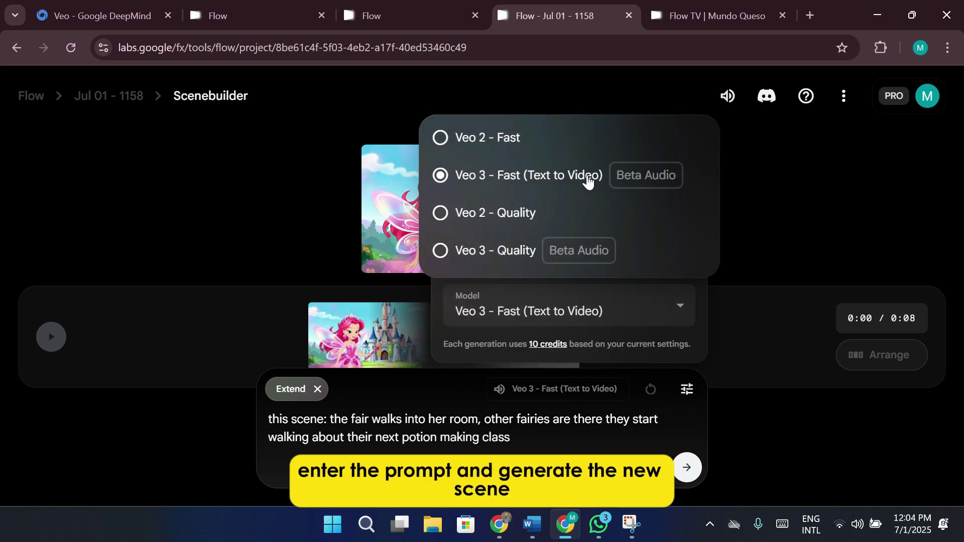
click(629, 297)
End the extension prompt with a period and generate the extended shot, accepting the compatible Veo 2 - Fast model
click(596, 441)
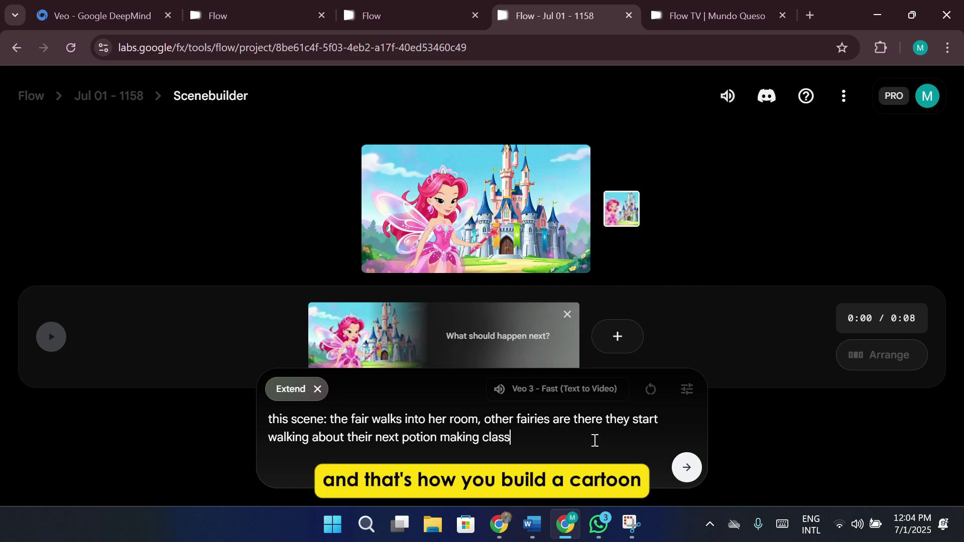
text(.)
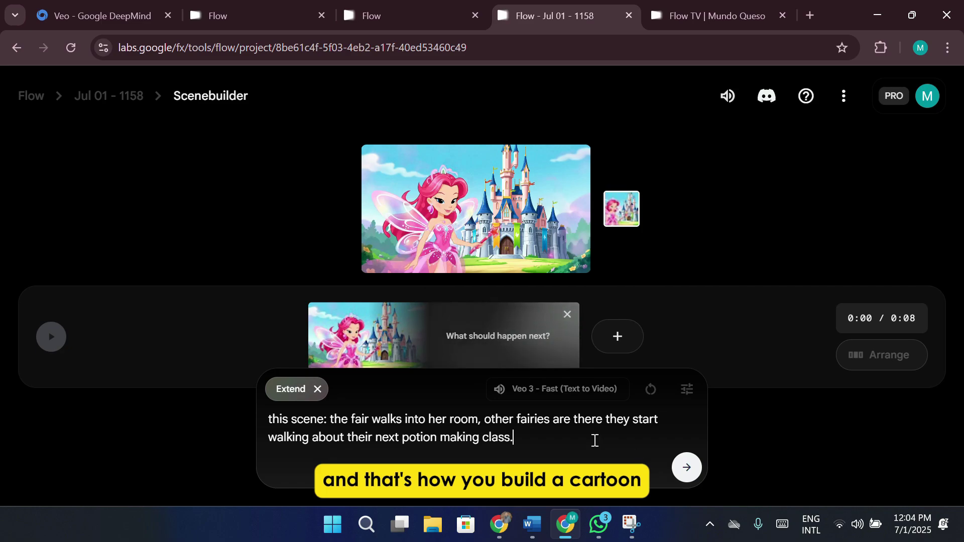
click(686, 468)
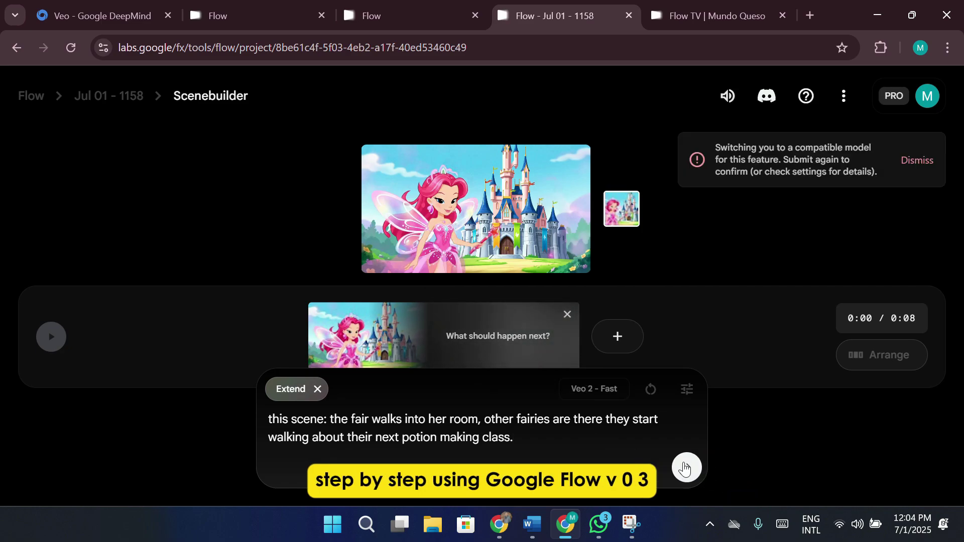
click(928, 158)
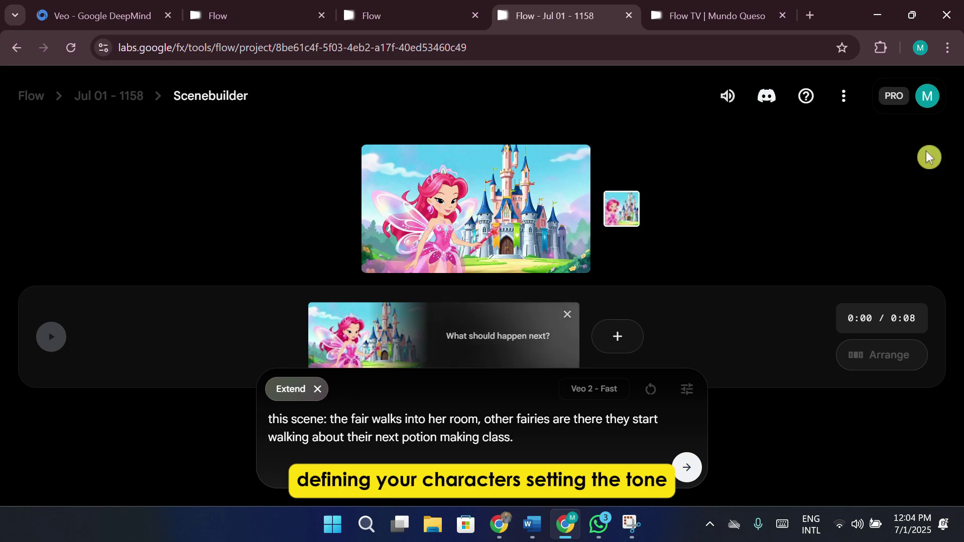
click(687, 467)
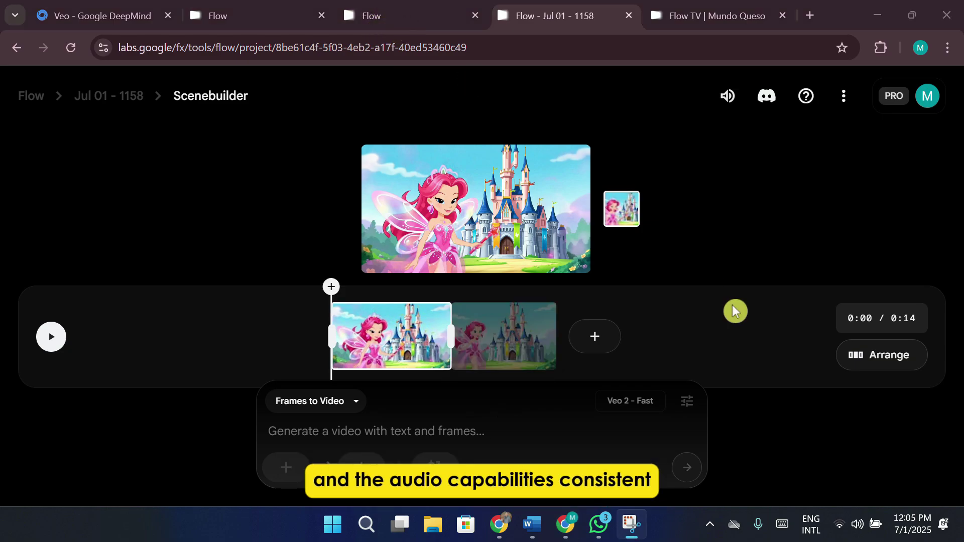
mouse_move(463, 246)
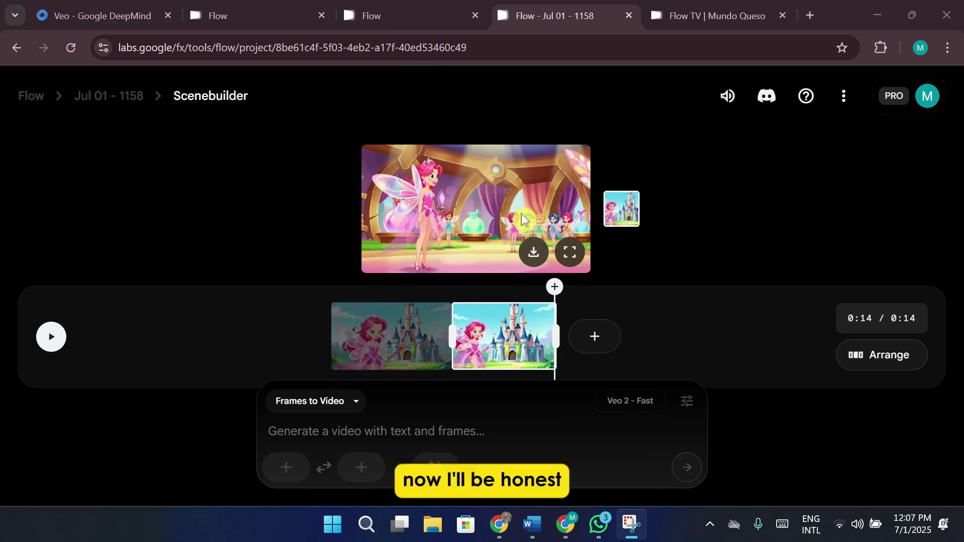
Play the extended shot in Scenebuilder to check how it continues from the first fairy clip
click(475, 156)
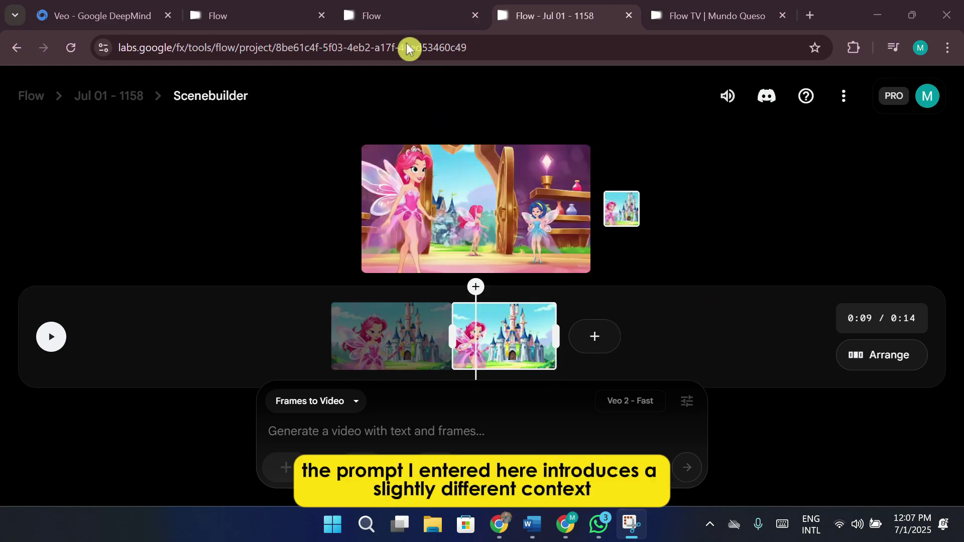
mouse_move(544, 222)
click(494, 213)
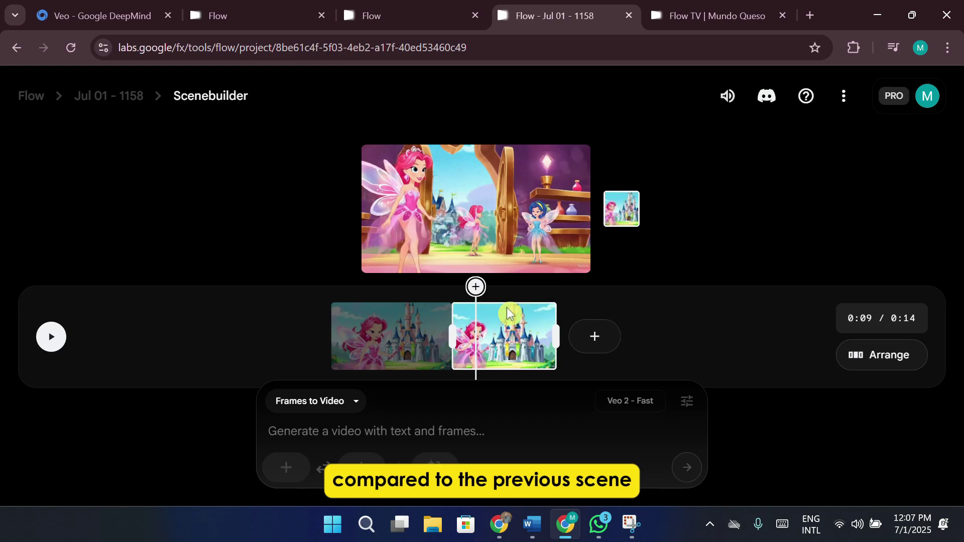
key(space)
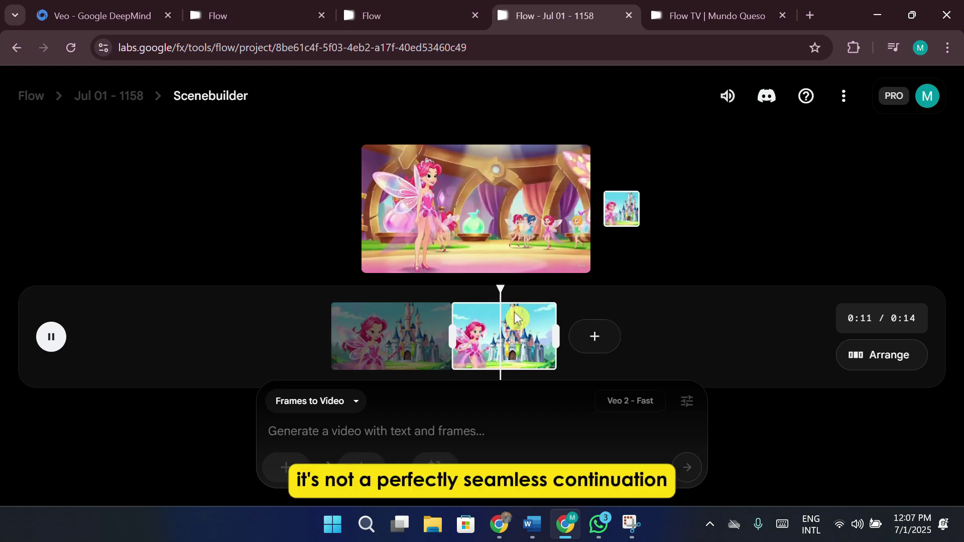
click(595, 342)
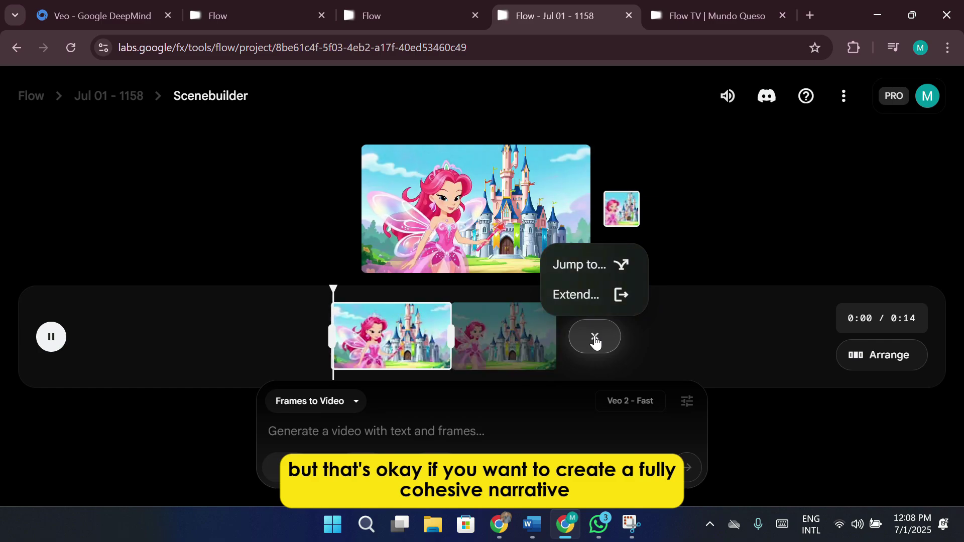
click(605, 295)
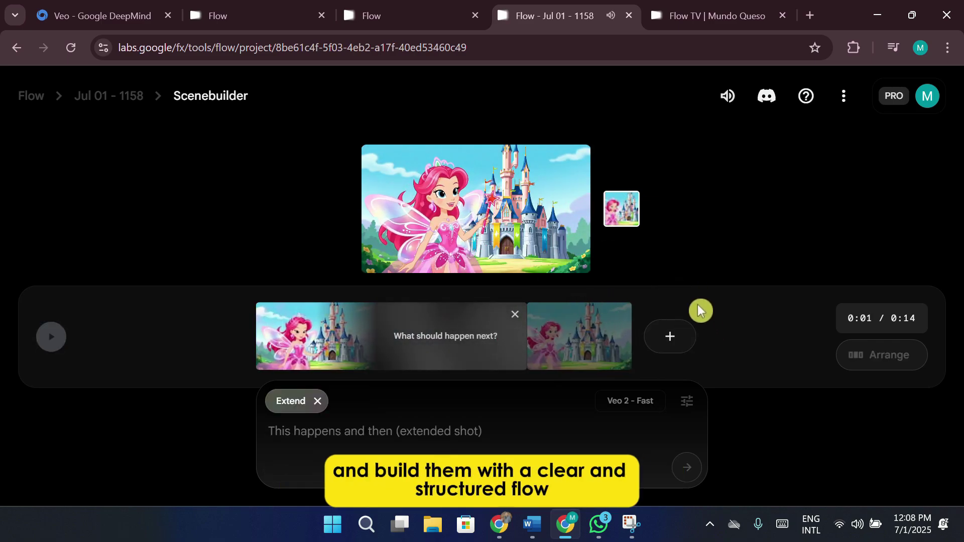
click(515, 315)
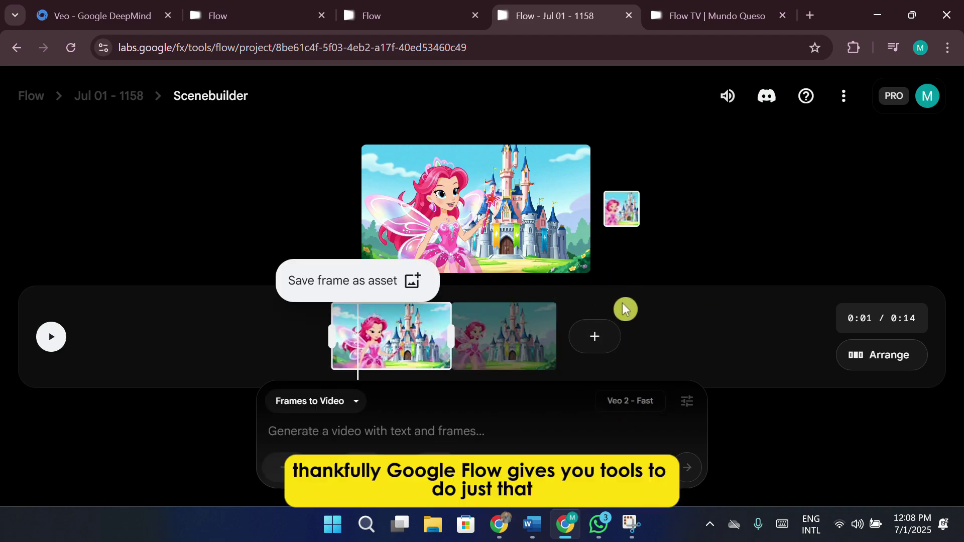
Return to the Jul 01 - 1158 project and review its generated fairy clips and their prompts
click(120, 100)
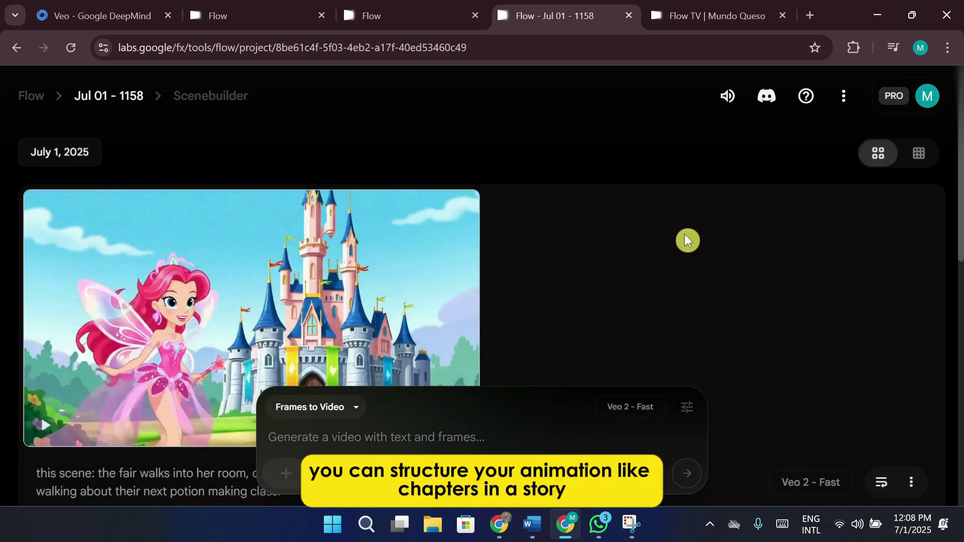
scroll(685, 234, down, 8)
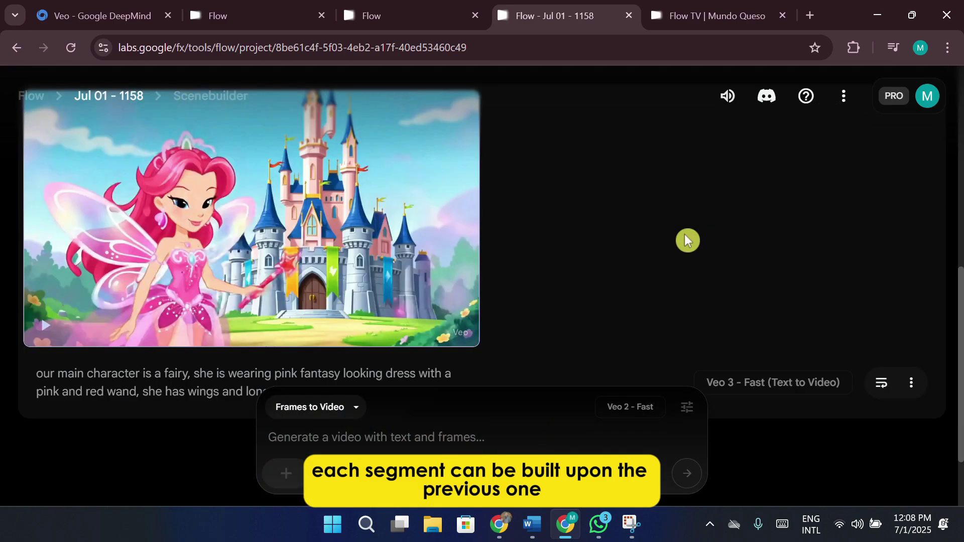
scroll(685, 235, down, 2)
scroll(685, 235, up, 1)
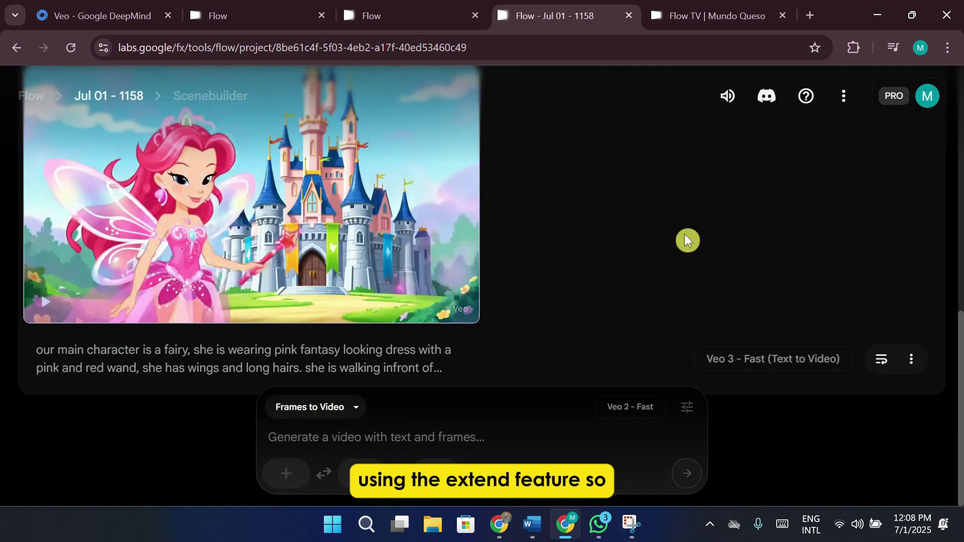
scroll(685, 234, up, 8)
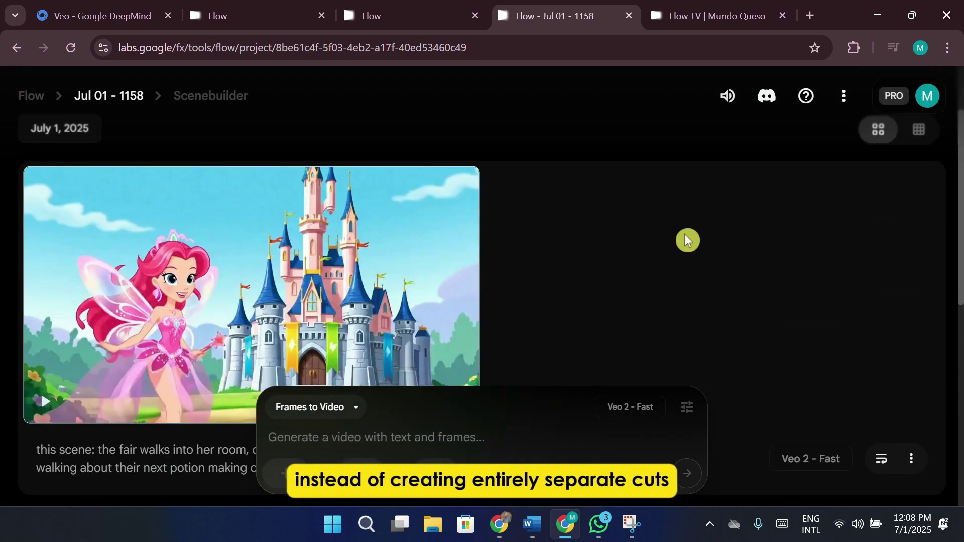
scroll(687, 240, up, 1)
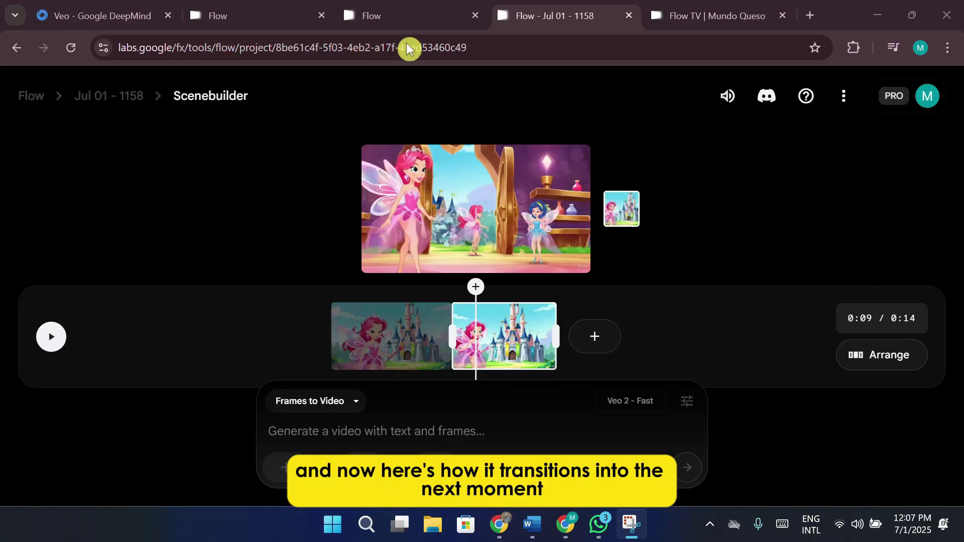
Replay the scene in Scenebuilder from the moment the fairy enters the potion room
mouse_move(536, 261)
click(493, 216)
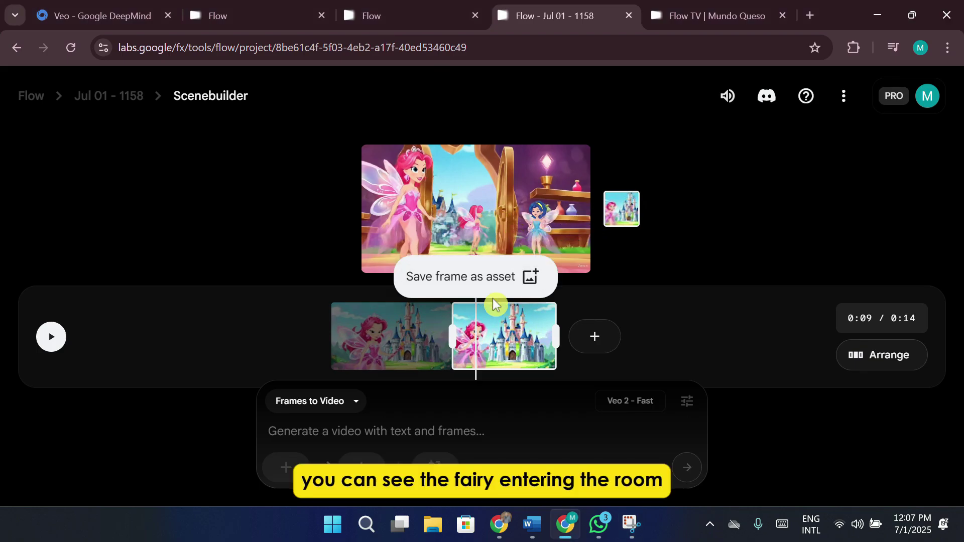
key(space)
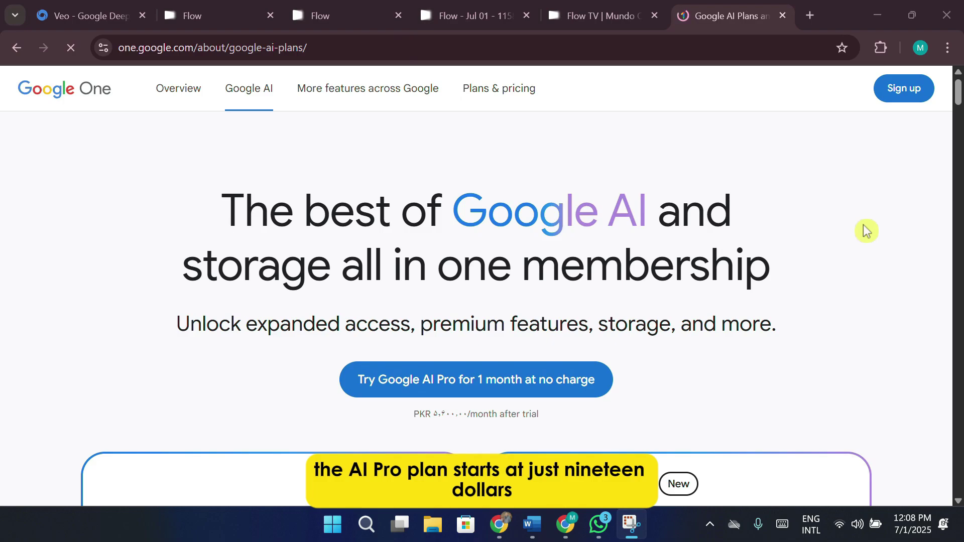
Review the Google AI Pro and Ultra plan prices and features on the Google One page, and minimize the browser window
scroll(866, 230, down, 6)
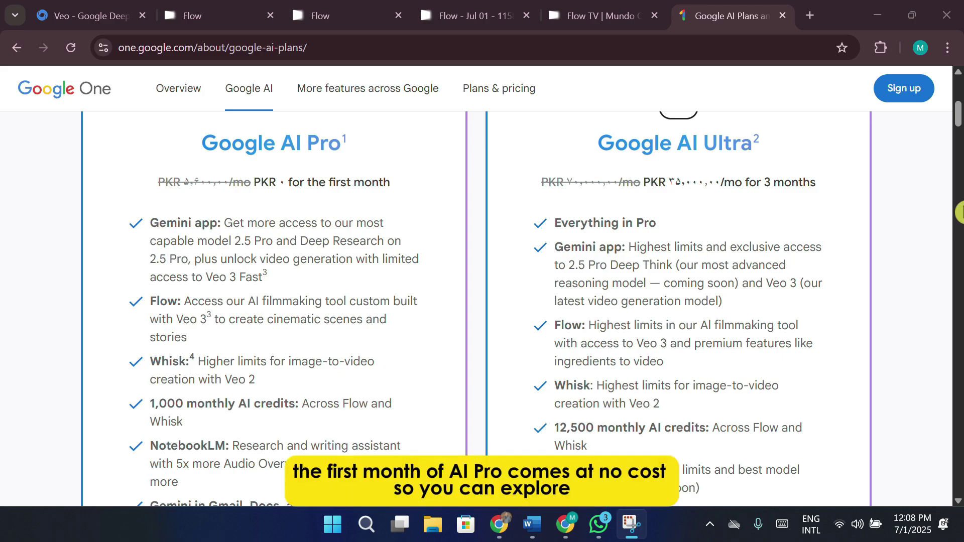
scroll(959, 213, down, 1)
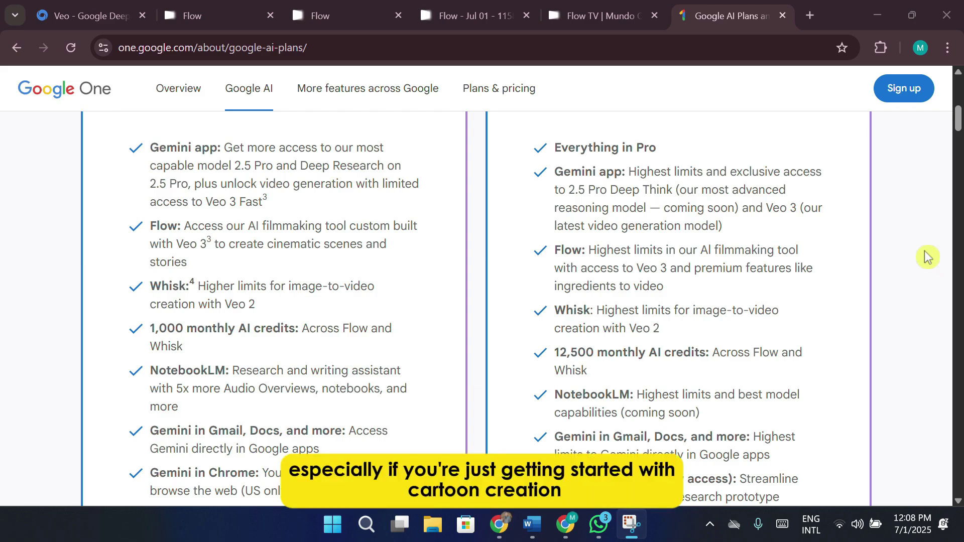
scroll(930, 257, down, 6)
scroll(905, 259, down, 13)
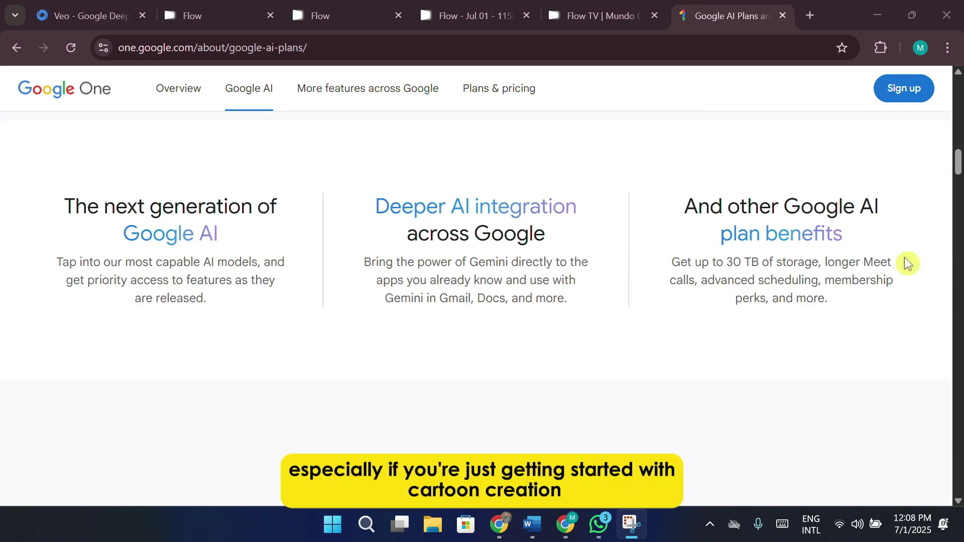
scroll(907, 263, up, 10)
scroll(907, 263, up, 18)
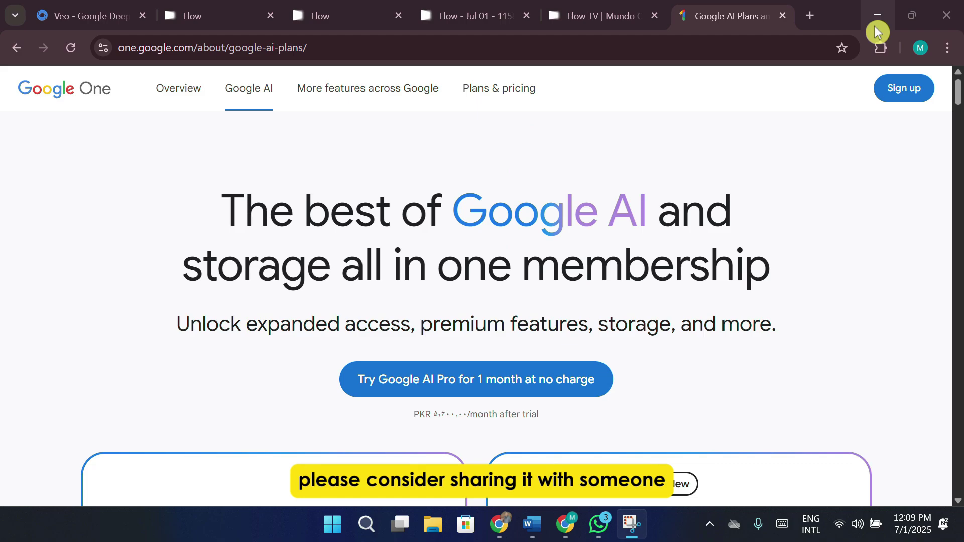
click(875, 25)
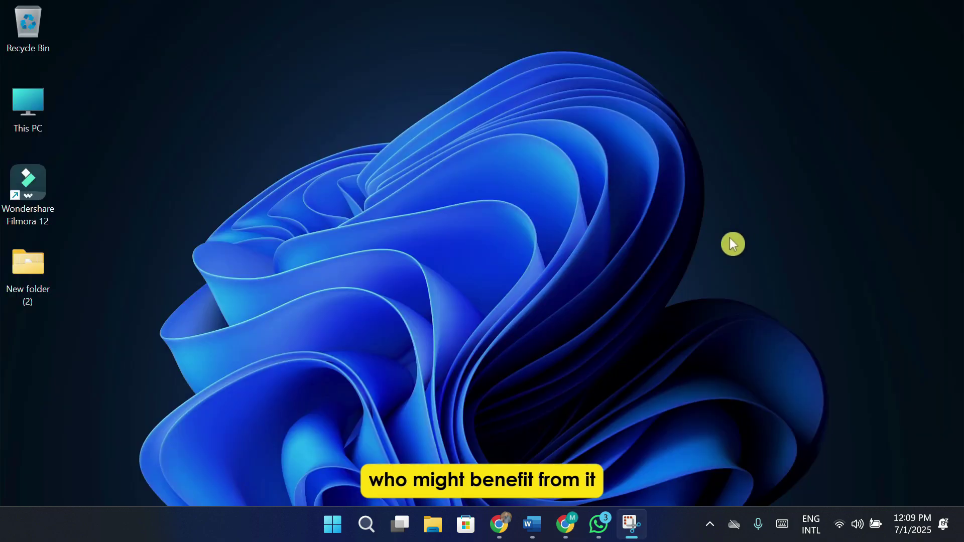